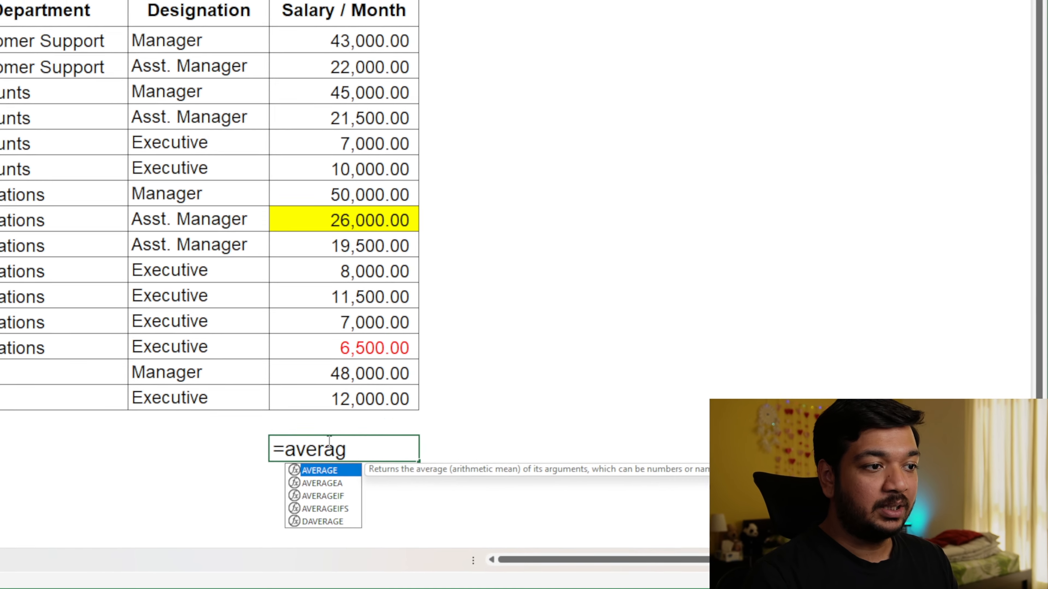
Step: Browse the suggested AVERAGE function variants for the formula in F19, ending back on AVERAGE
key("Down")
key("Down")
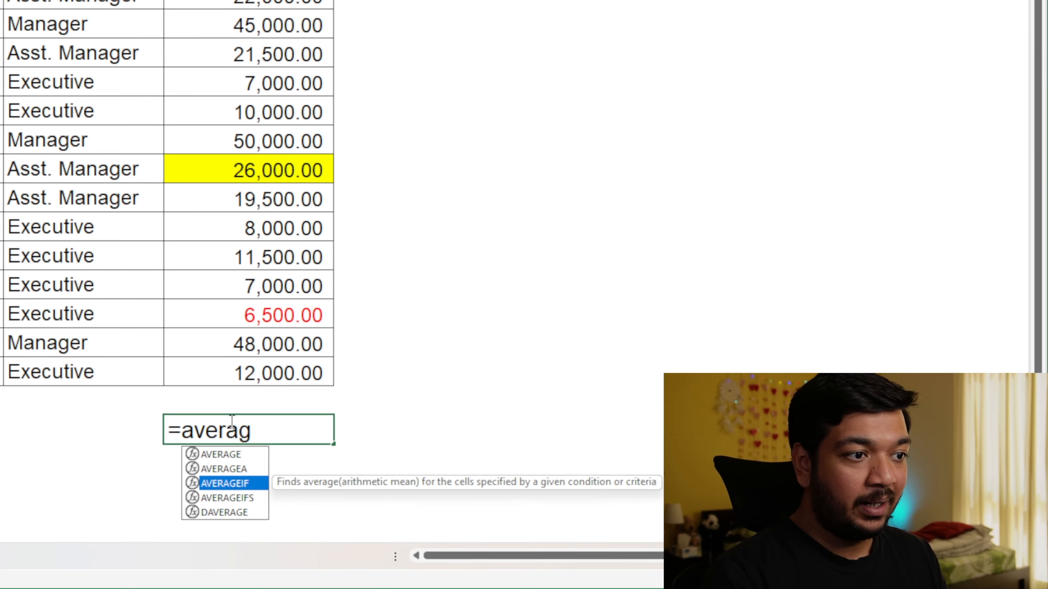
key("Down")
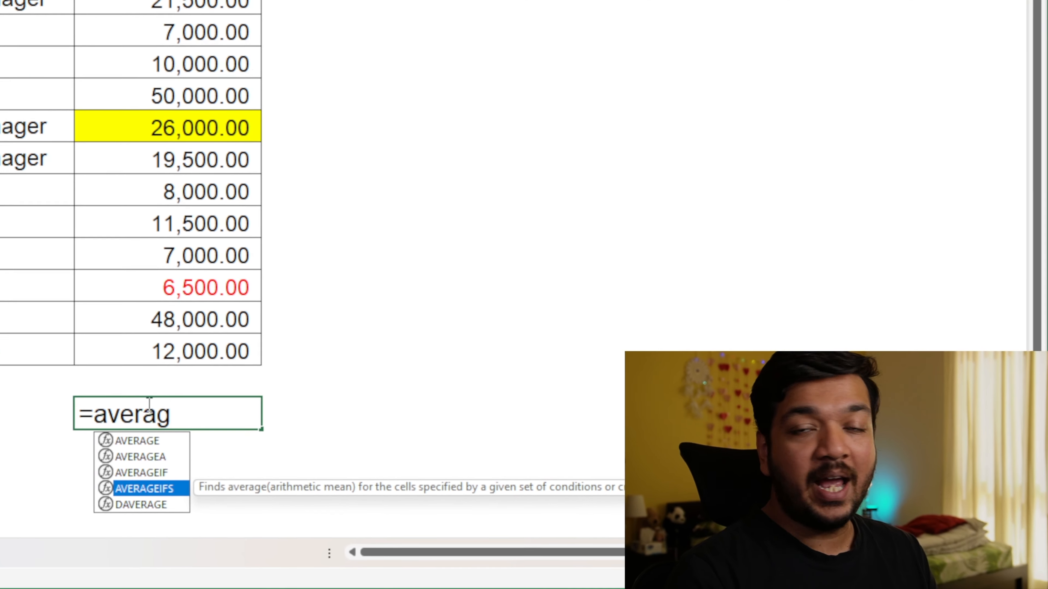
key("Down")
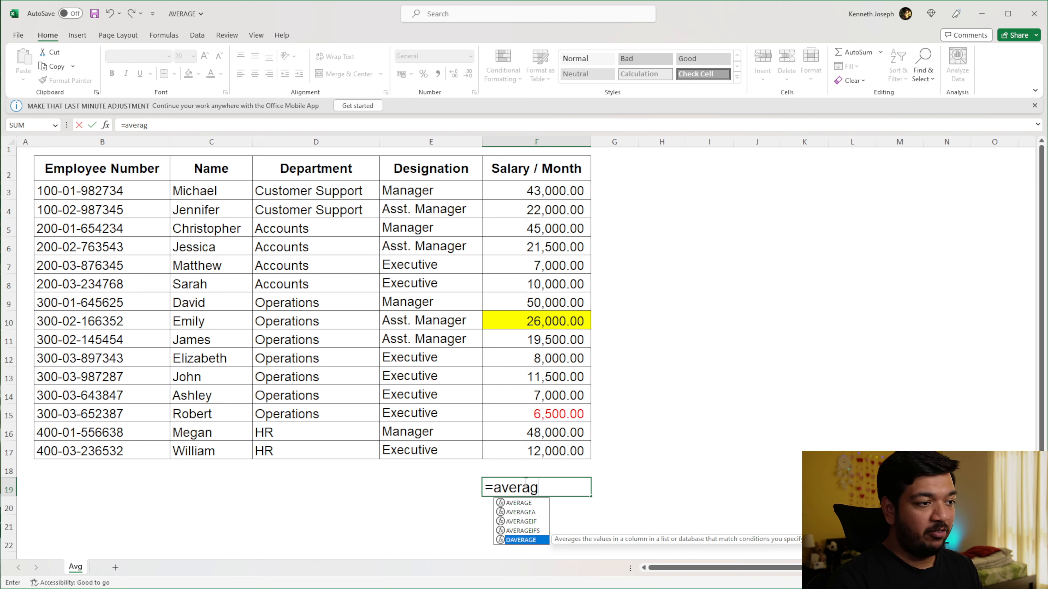
key("Up")
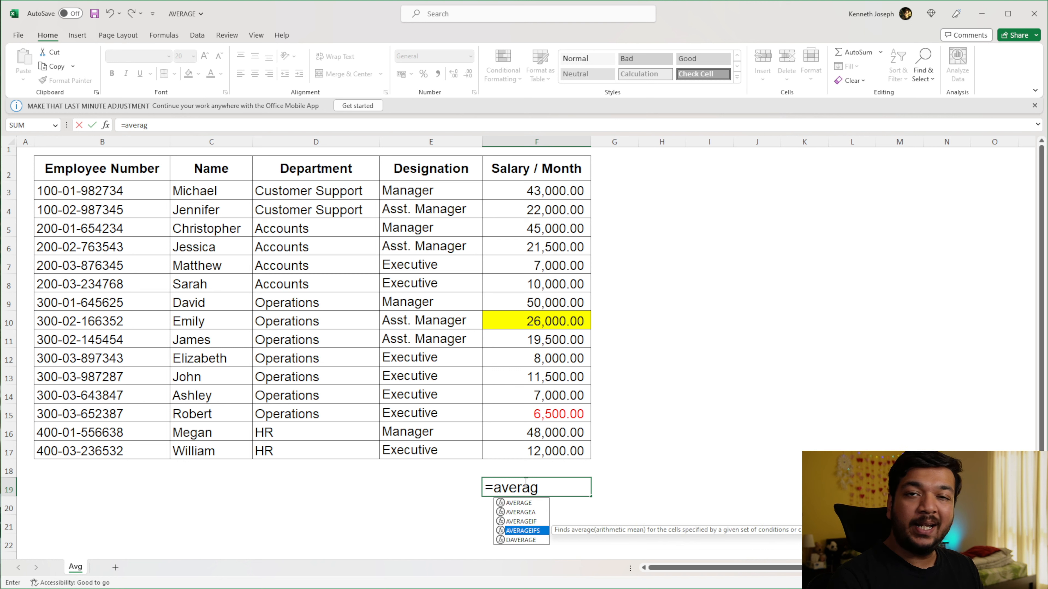
key("Up")
key("Up")
key("Up")
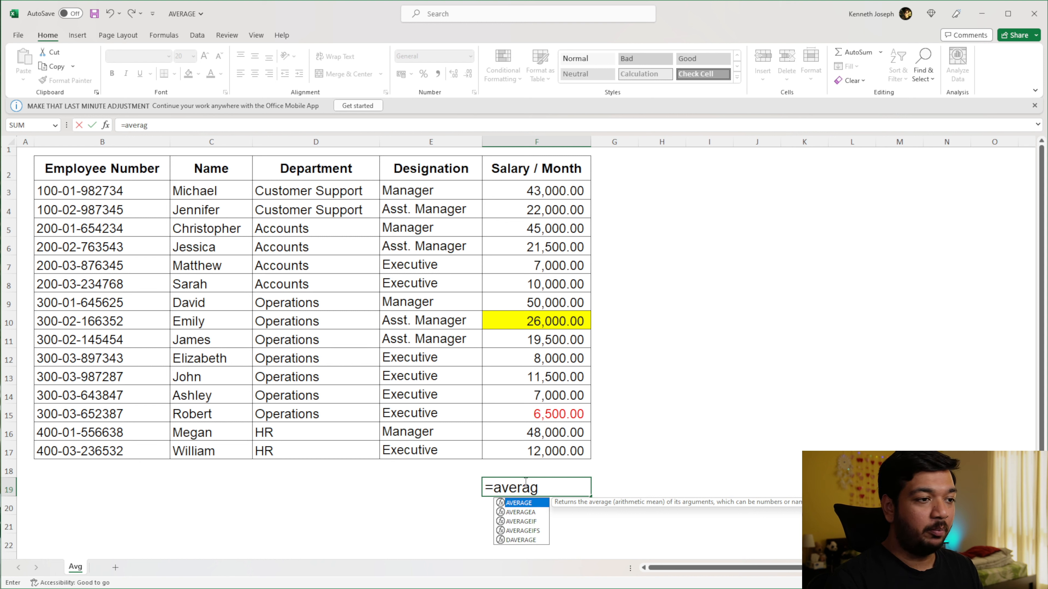
Step: Complete the formula in F19 with AVERAGE of the individual cells F17, F16 and F15
key("Tab")
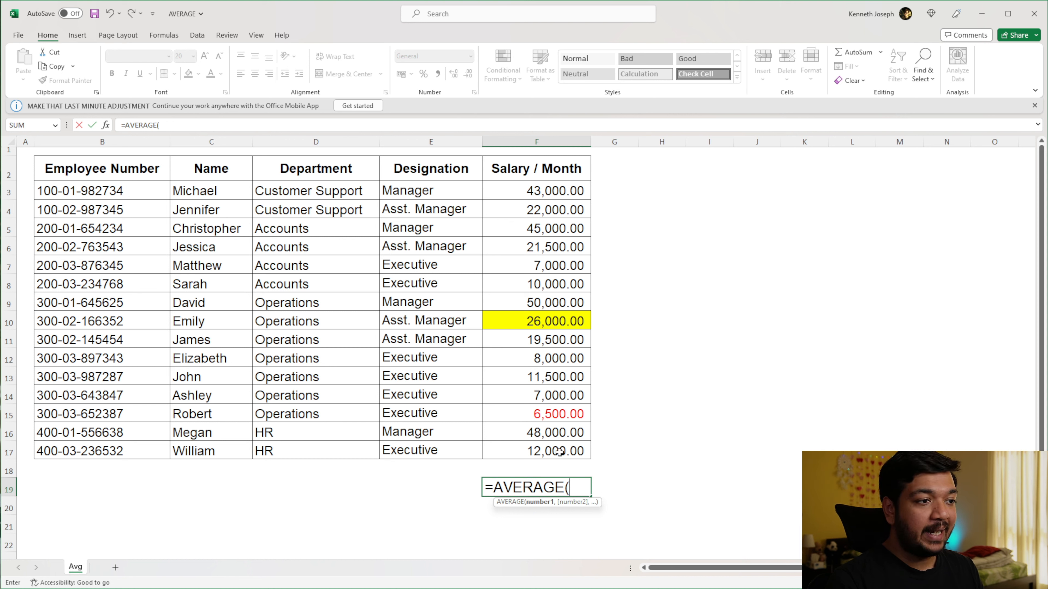
left_click(545, 452)
type(",")
left_click(538, 429)
type(",")
left_click(542, 410)
key("Return")
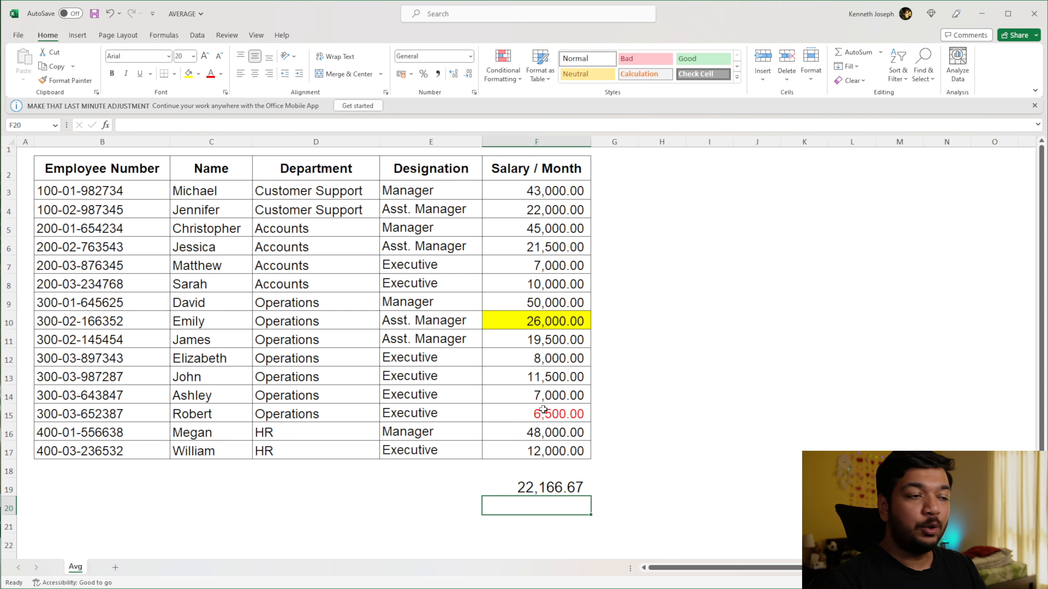
Step: Replace the AVERAGE arguments in F19 with the whole salary range F3:F17
left_click(569, 485)
left_click_drag(198, 126, 161, 129)
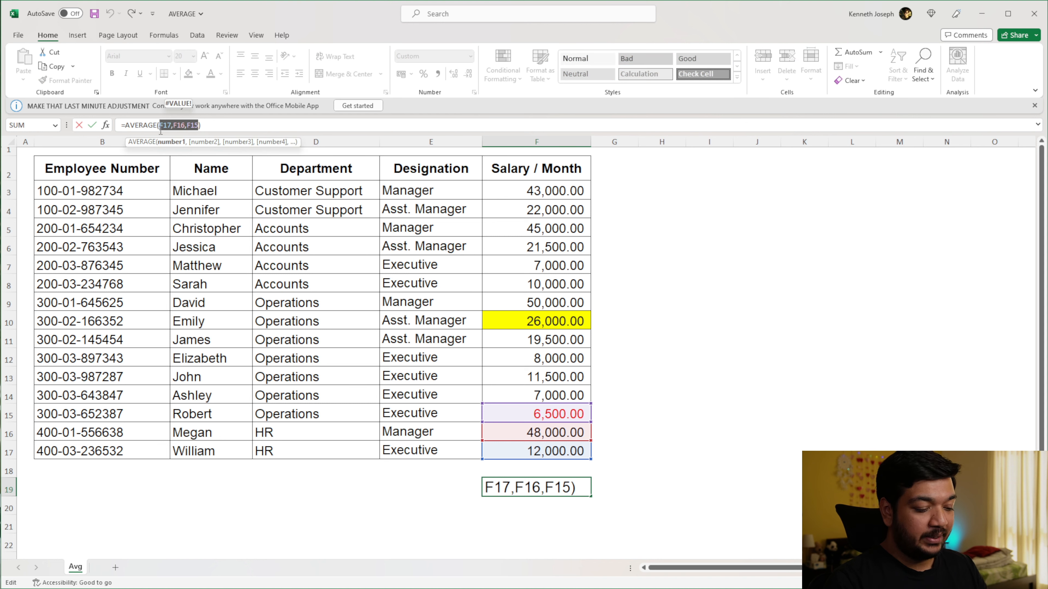
key("BackSpace")
left_click_drag(572, 447, 523, 191)
key("Return")
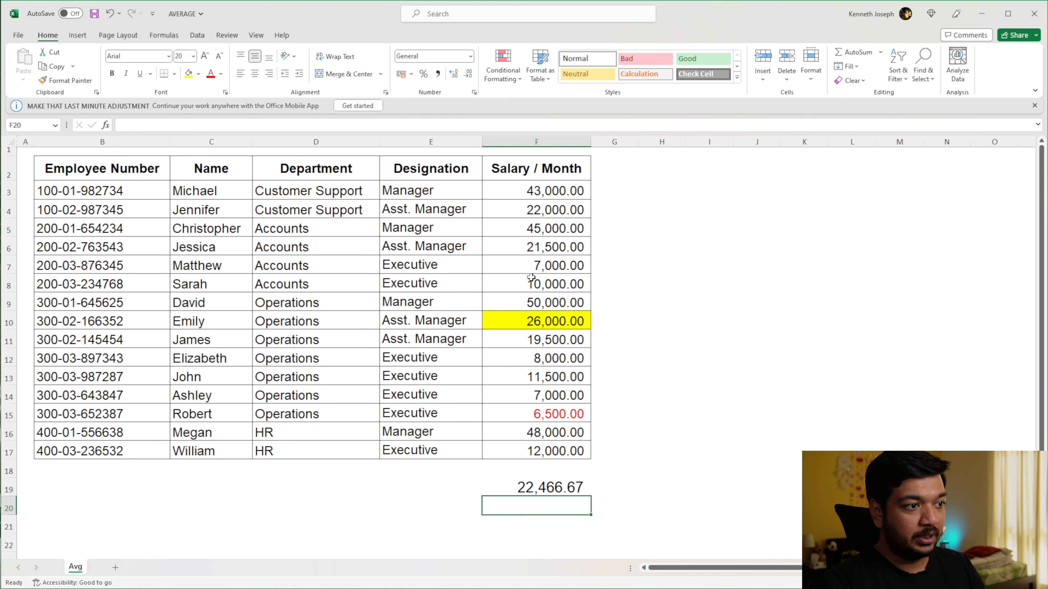
left_click(556, 481)
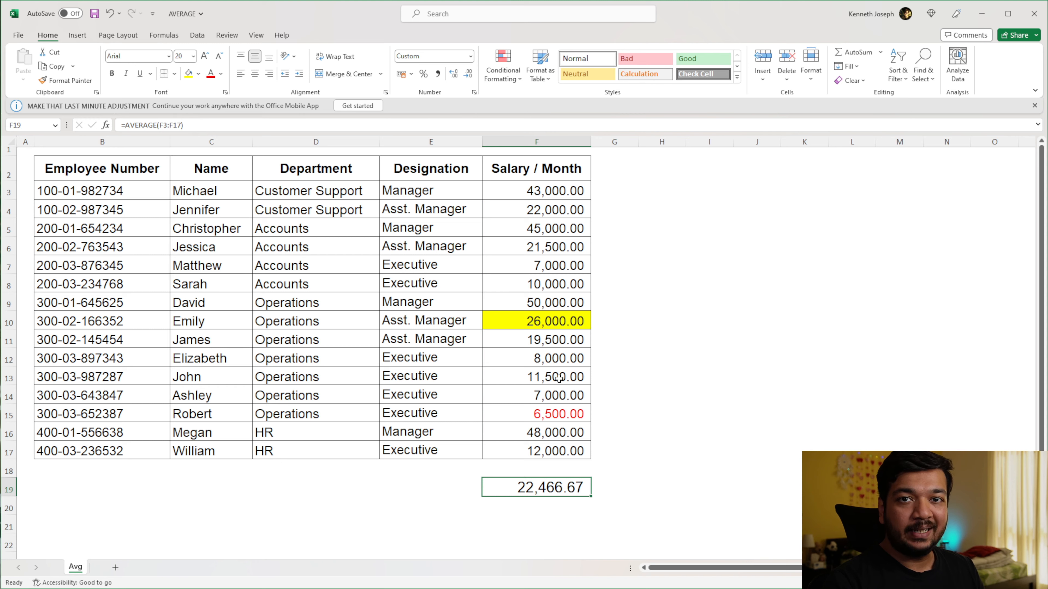
Step: Label cell E19 as Average and cell E20 as AverageA
key("Left")
type("Average")
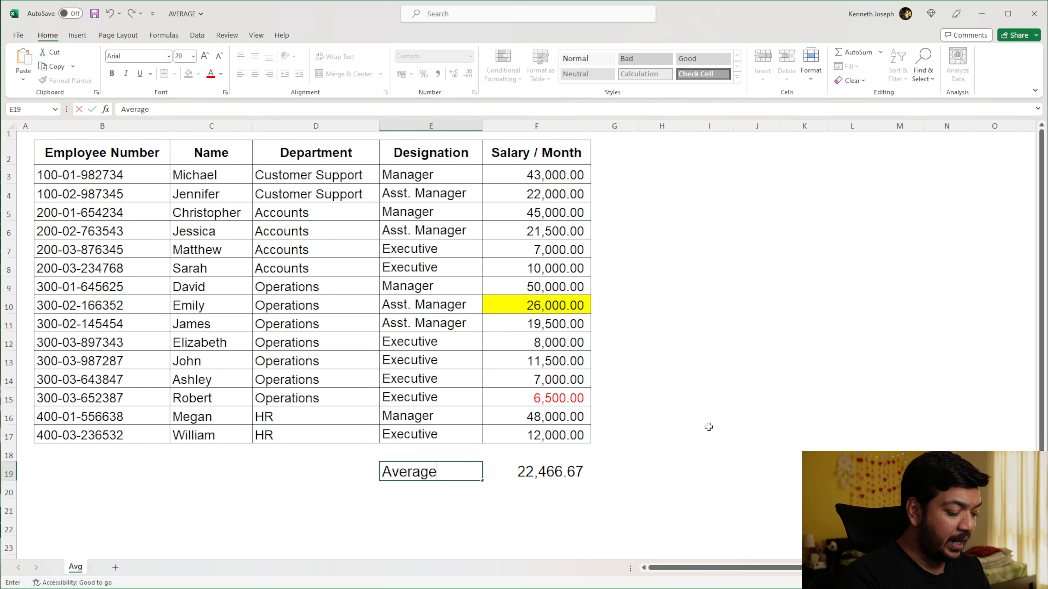
key("Return")
type("AverageA")
key("Tab")
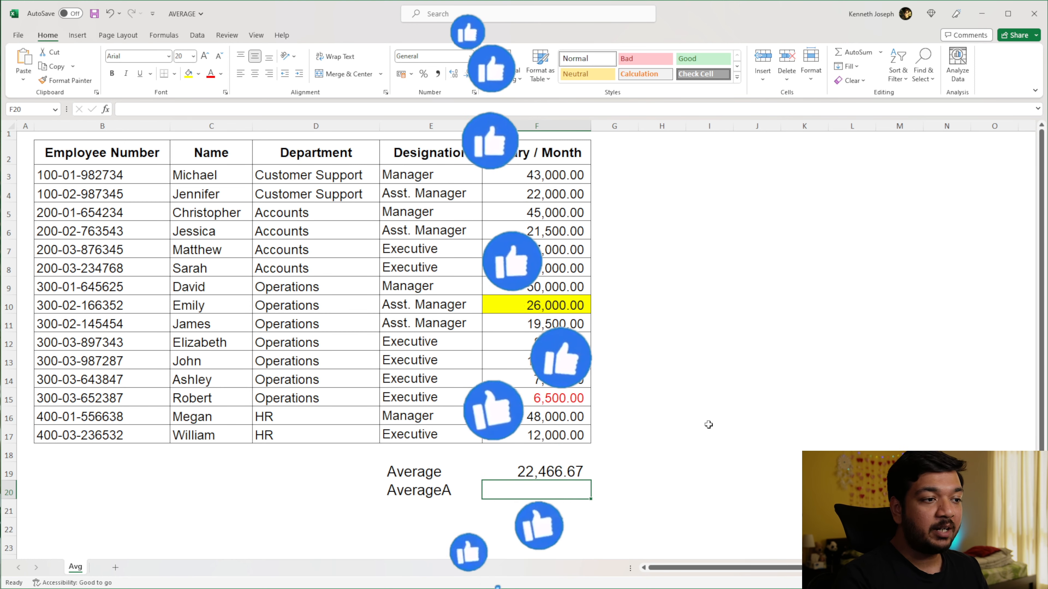
Step: Enter an AVERAGEA formula over the salary range F3:F17 in cell F20
type("=aver")
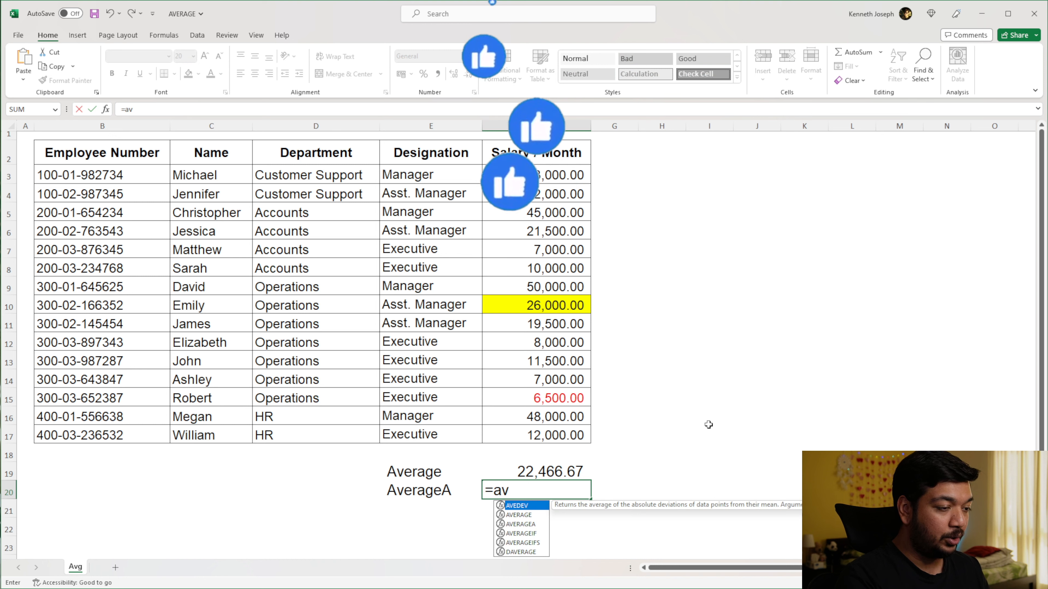
key("Down")
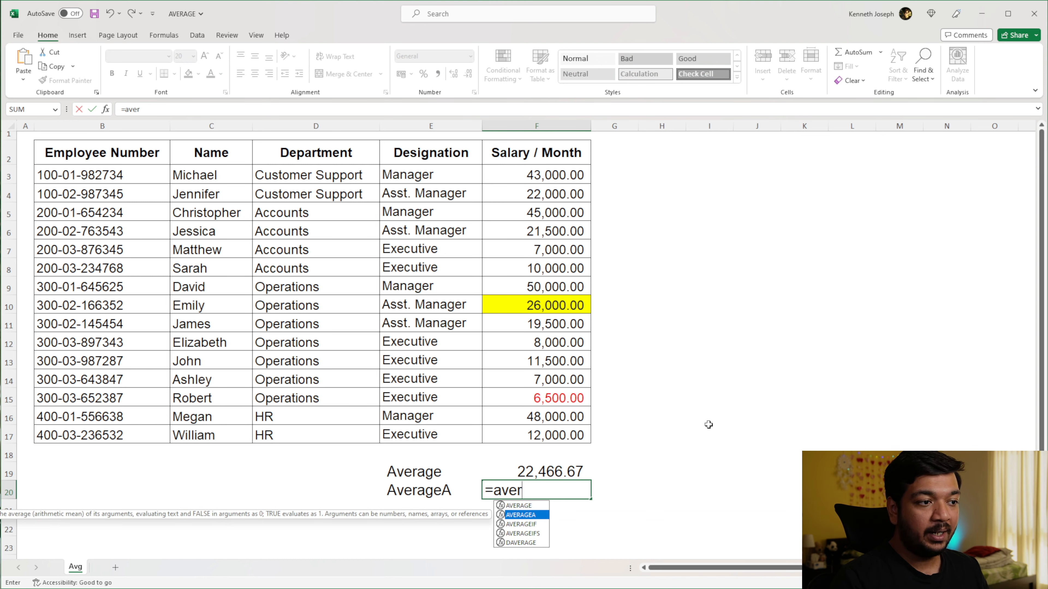
key("Tab")
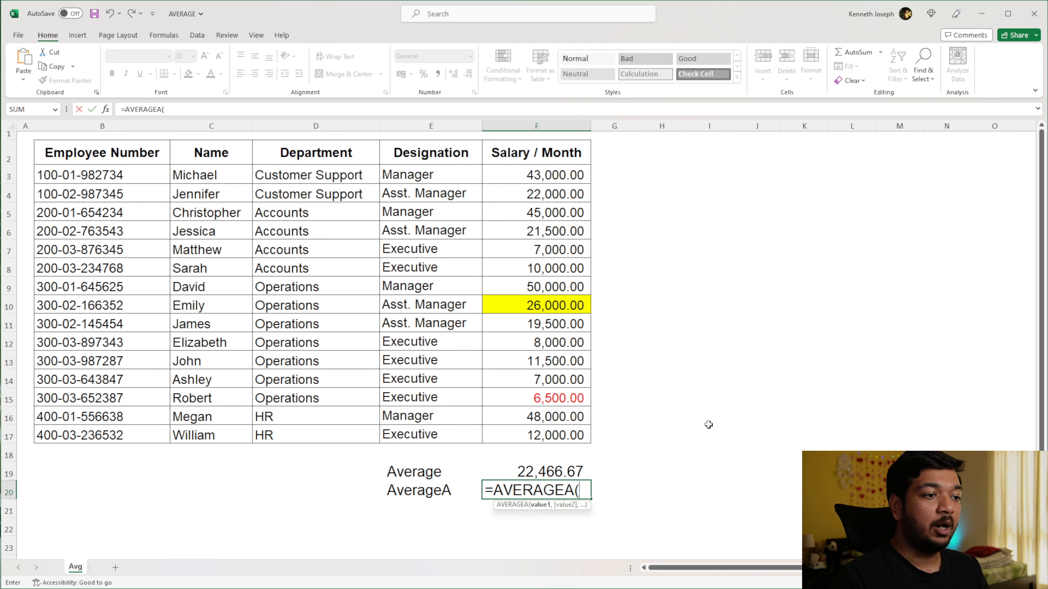
key("Up")
key("Up")
key("Up")
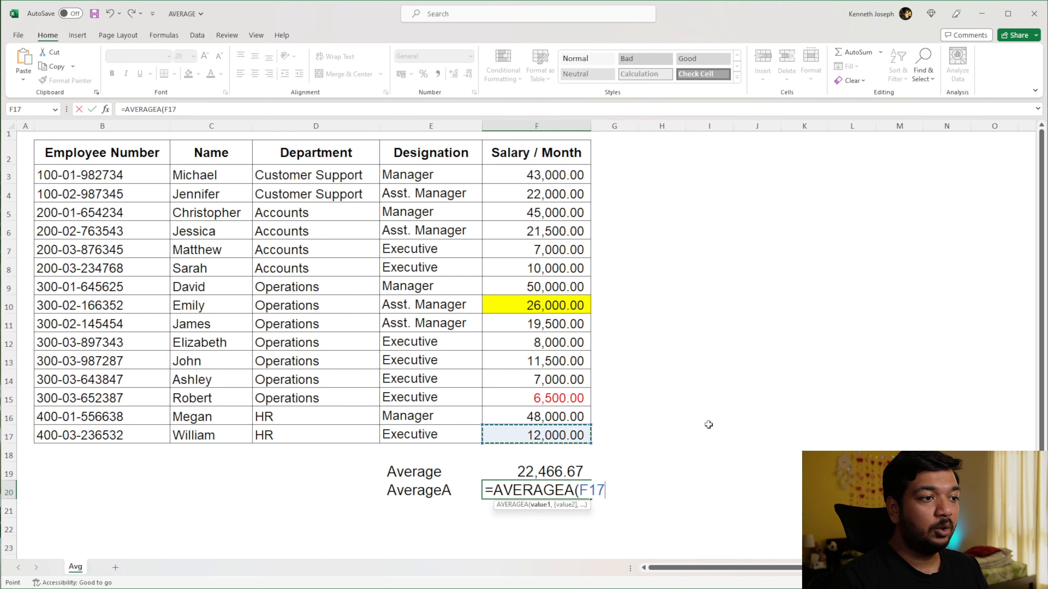
key("ctrl+shift+Up")
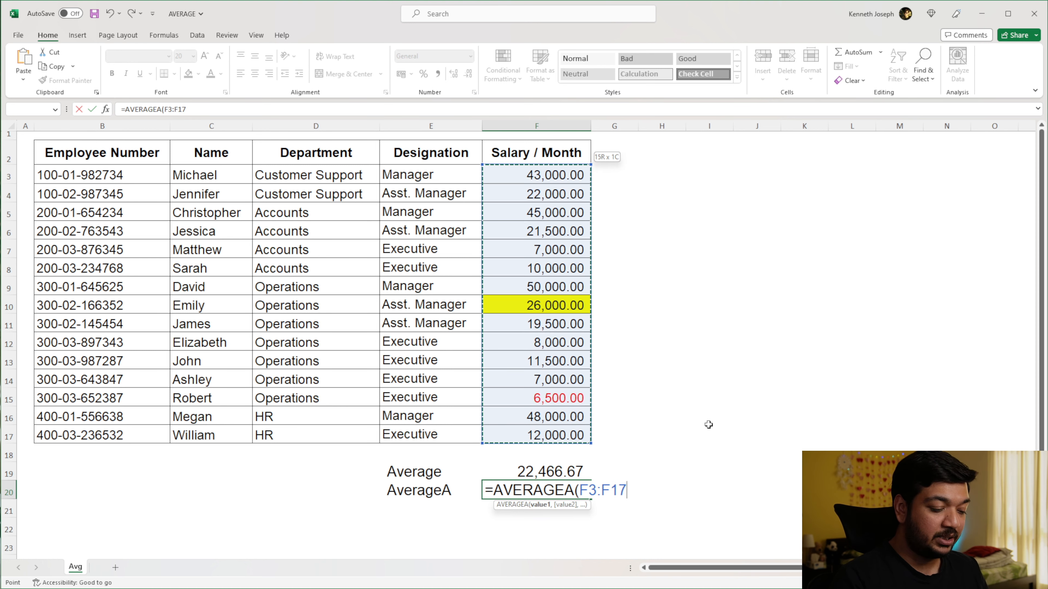
key("Return")
Step: Compare the AVERAGE and AVERAGEA results in F19 and F20 while all salaries are numeric
key("Up")
key("Up")
key("Down")
key("Up")
key("Down")
key("Up")
key("Down")
key("Up")
key("Down")
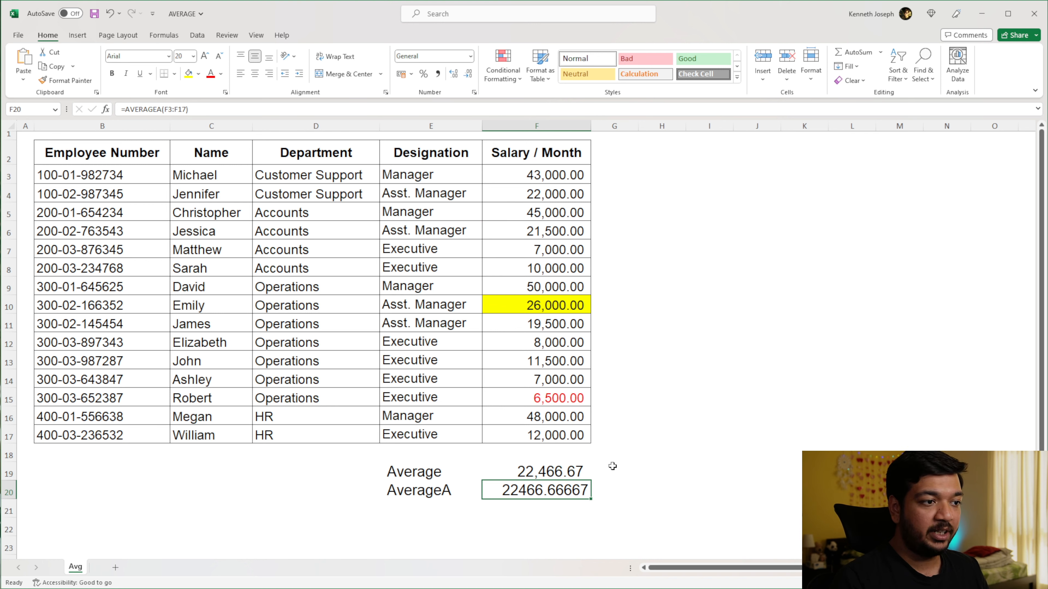
Step: Apply the comma number style to the two results in F19:F20
left_click_drag(573, 472, 568, 484)
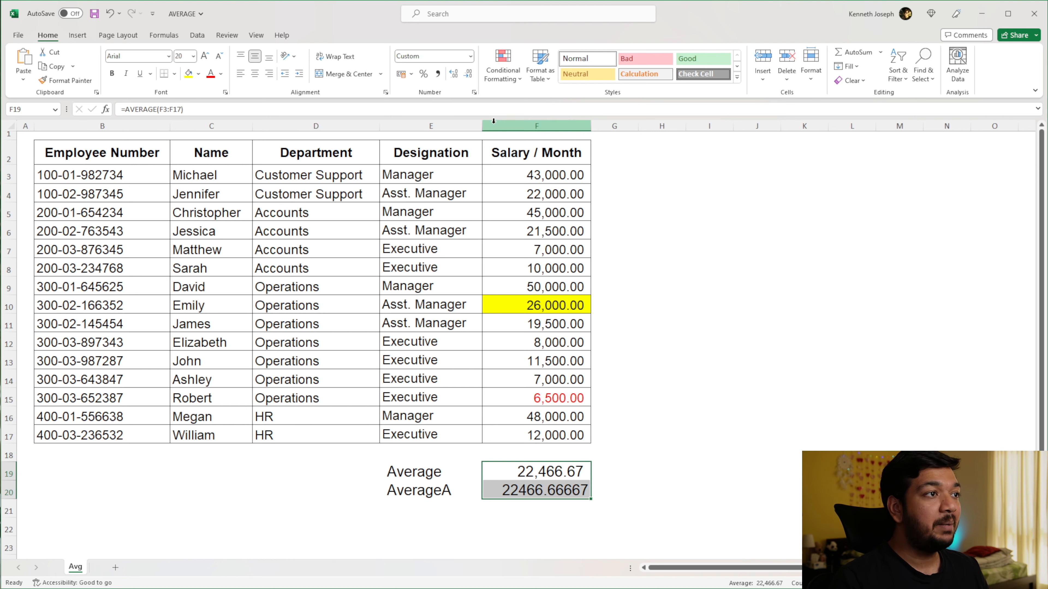
left_click(438, 73)
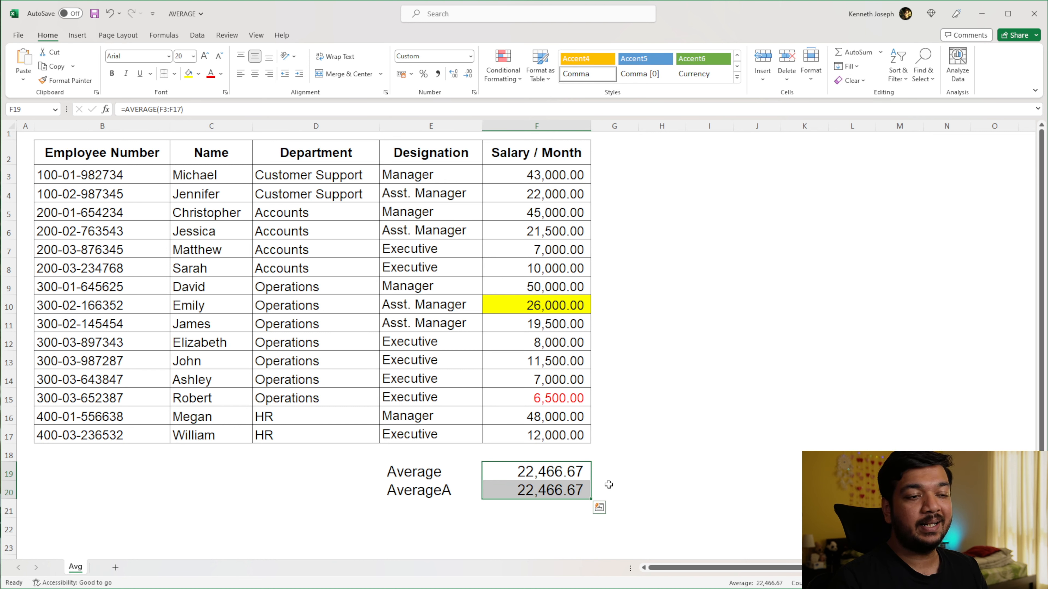
left_click(565, 490)
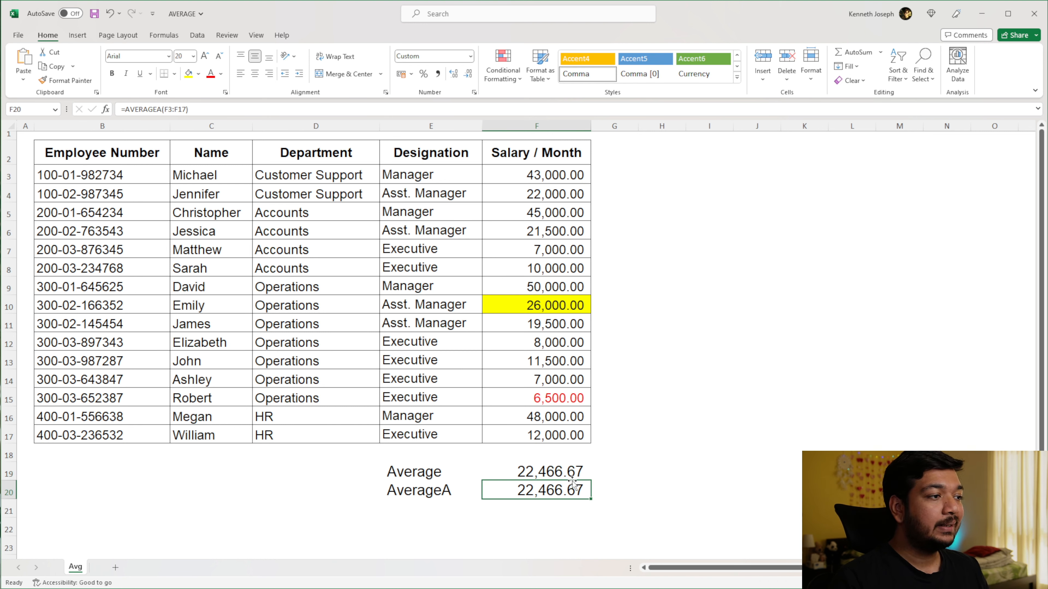
Step: Replace the HR manager's salary in F16 with the text Ab, after trying x
left_click(540, 422)
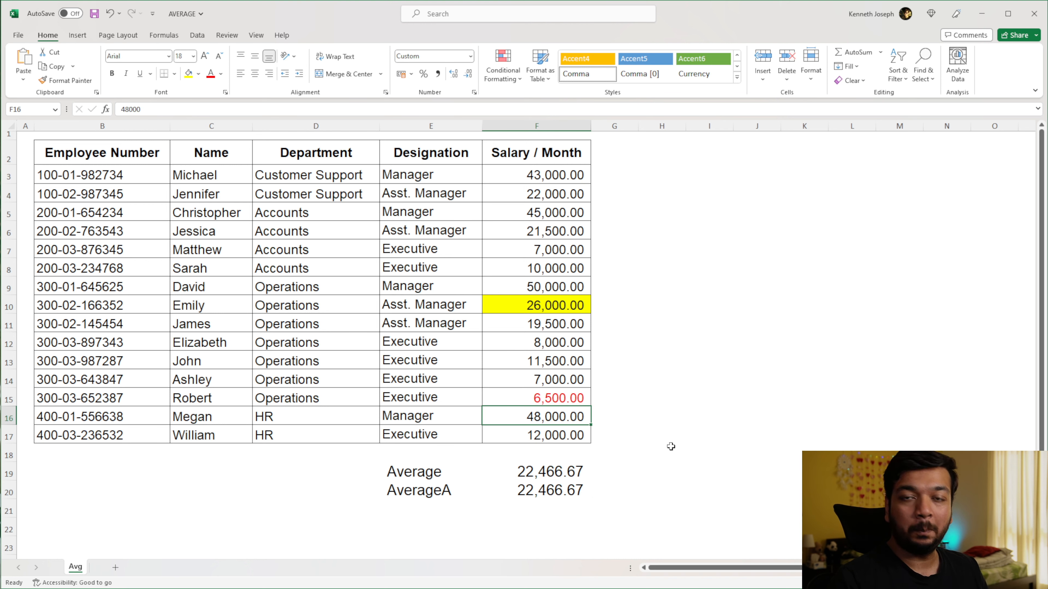
type("x")
key("Return")
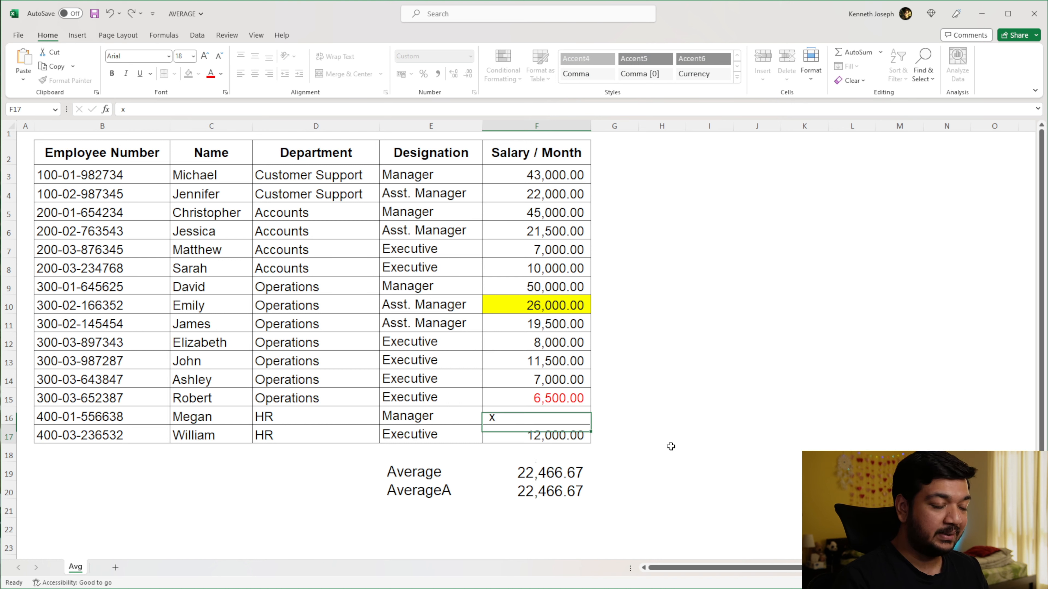
key("Up")
type("Ab")
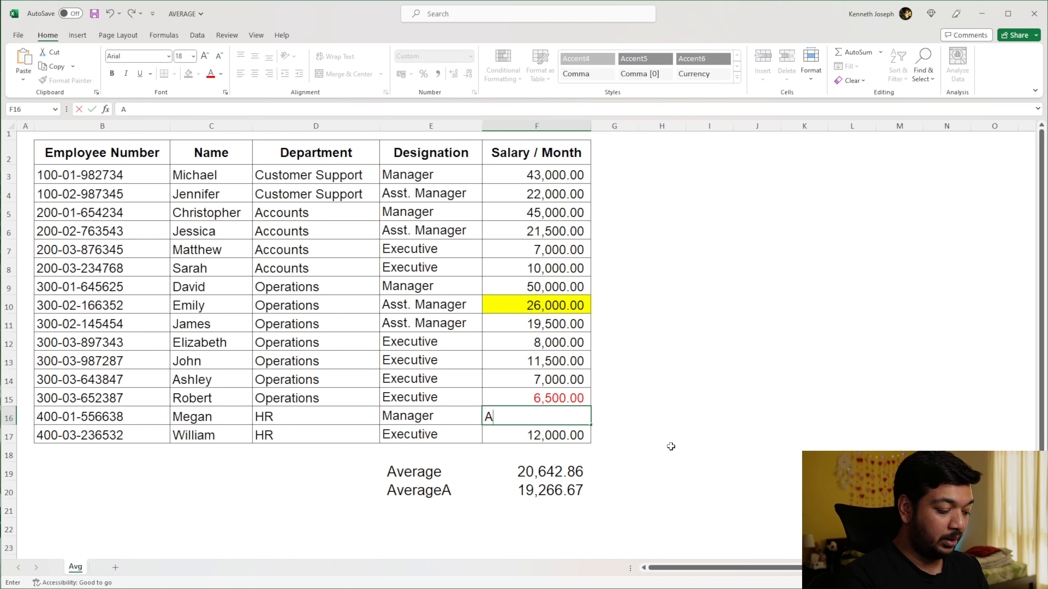
key("Return")
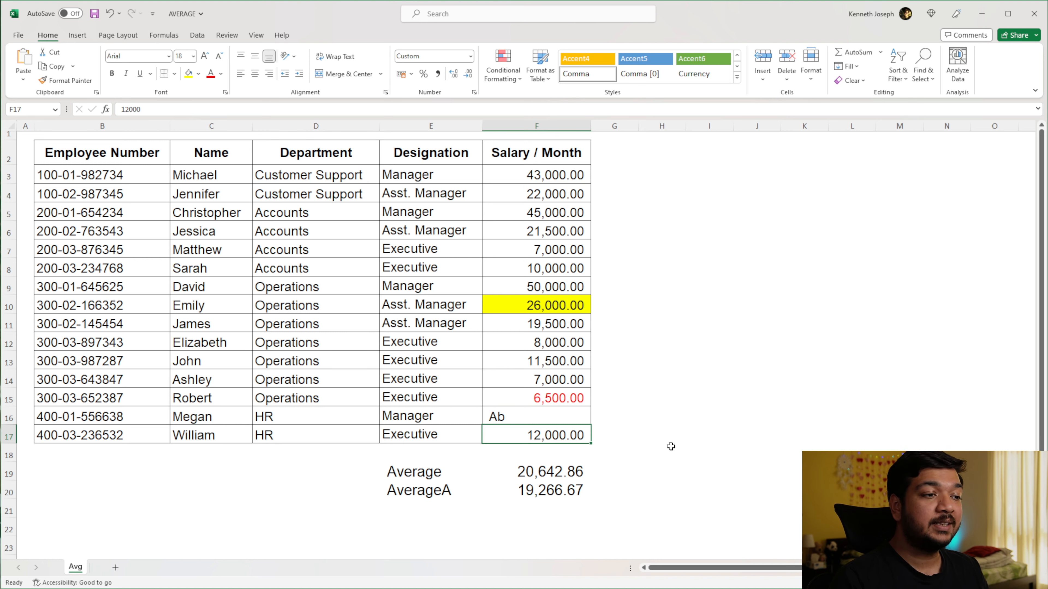
Step: Compare the AVERAGE and AVERAGEA results in F19 and F20 with the text entry in the salary range
key("Down")
key("Down")
key("Down")
key("Up")
key("Down")
key("Up")
key("Down")
key("Up")
key("Down")
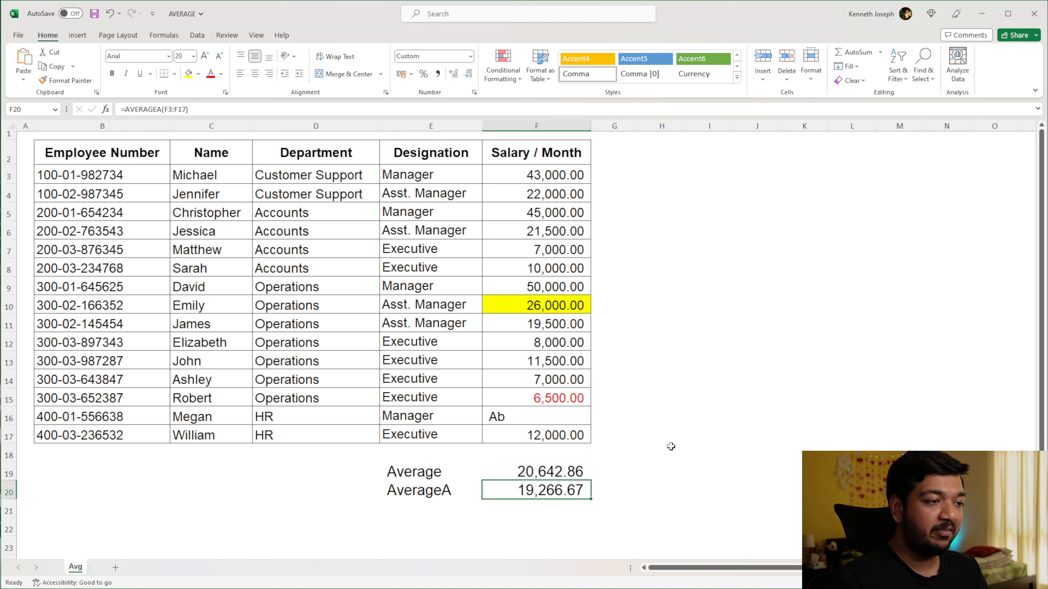
key("Up")
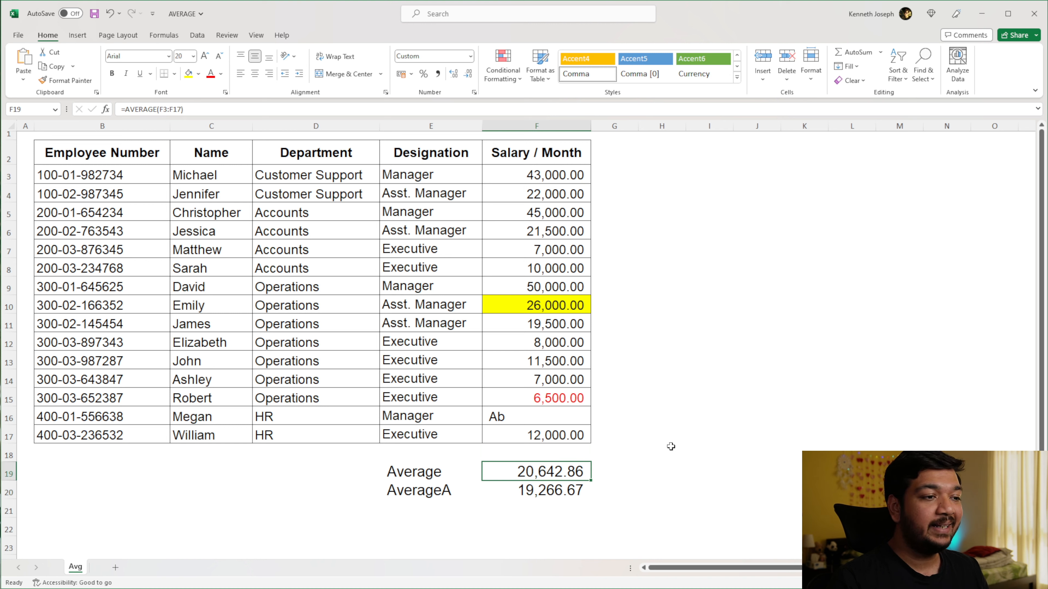
Step: Total the salary range F3:F17 with a SUM formula in cell G17
left_click(615, 432)
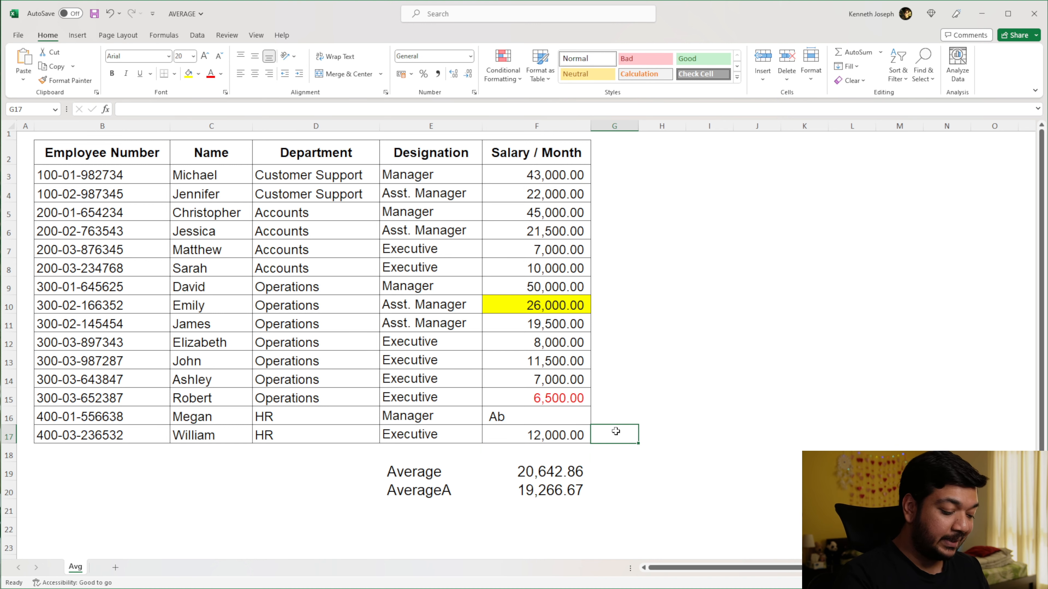
type("=SUM(")
key("Left")
key("Up")
key("Down")
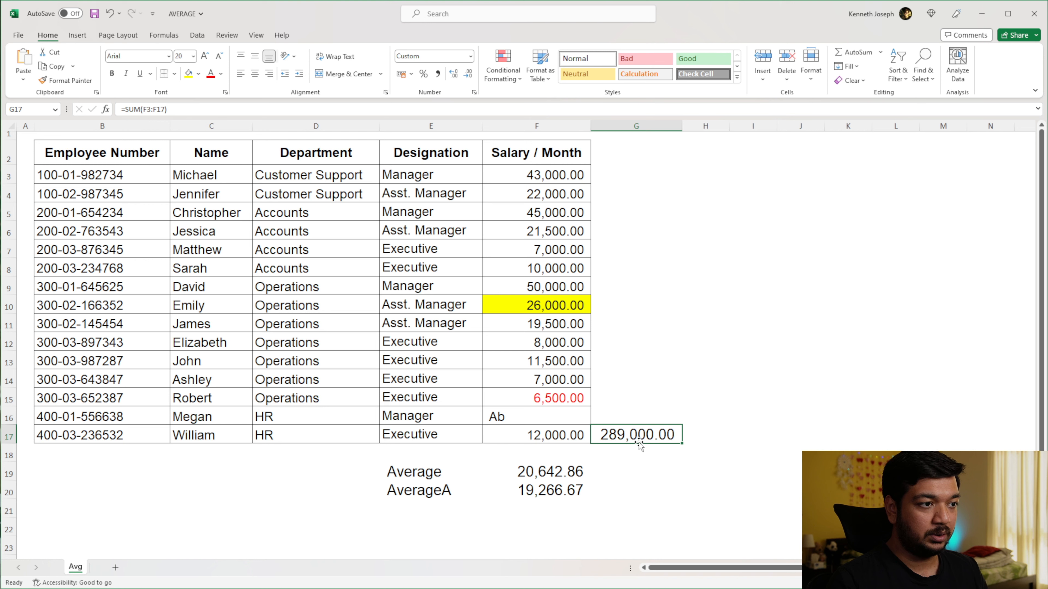
Step: Select only the numeric salaries to check their summary, and divide G17 by 14 in H17 to compare with the AVERAGE result
left_click_drag(547, 178, 536, 391)
left_click(569, 440, "ctrl")
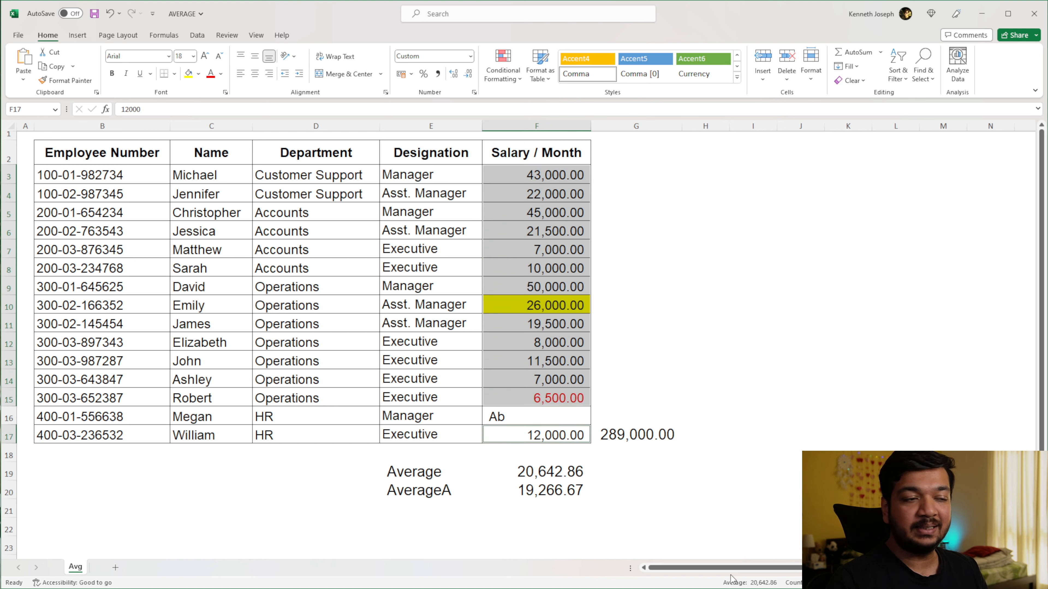
left_click(686, 438)
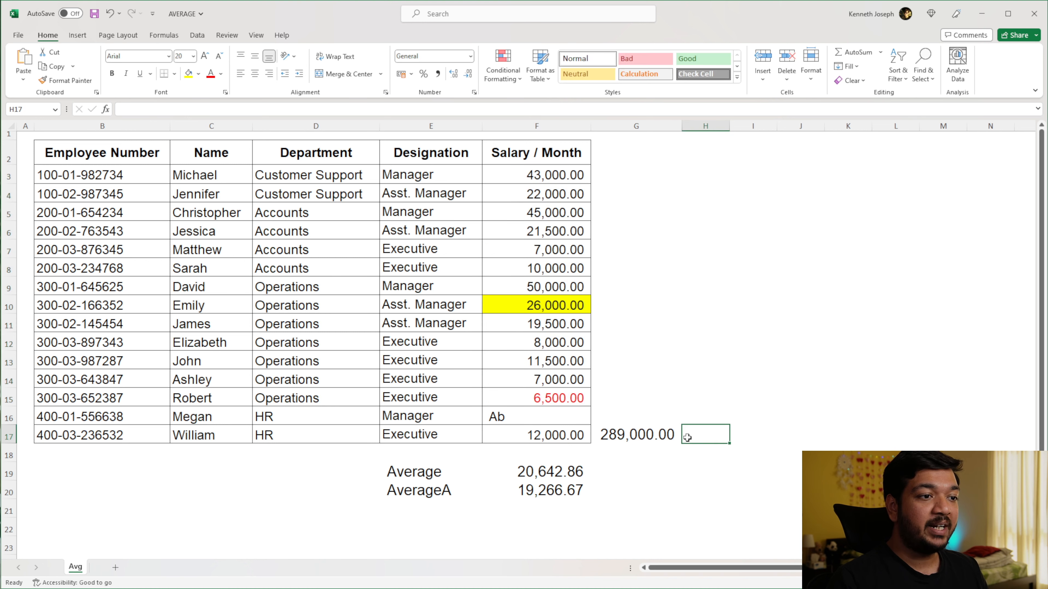
type("=")
key("Left")
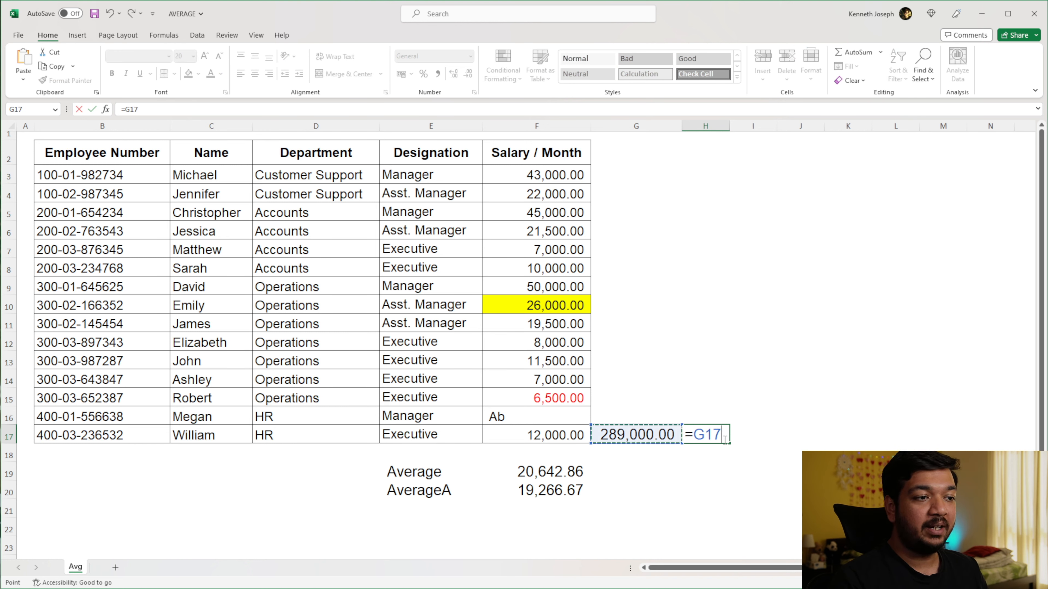
type("/14")
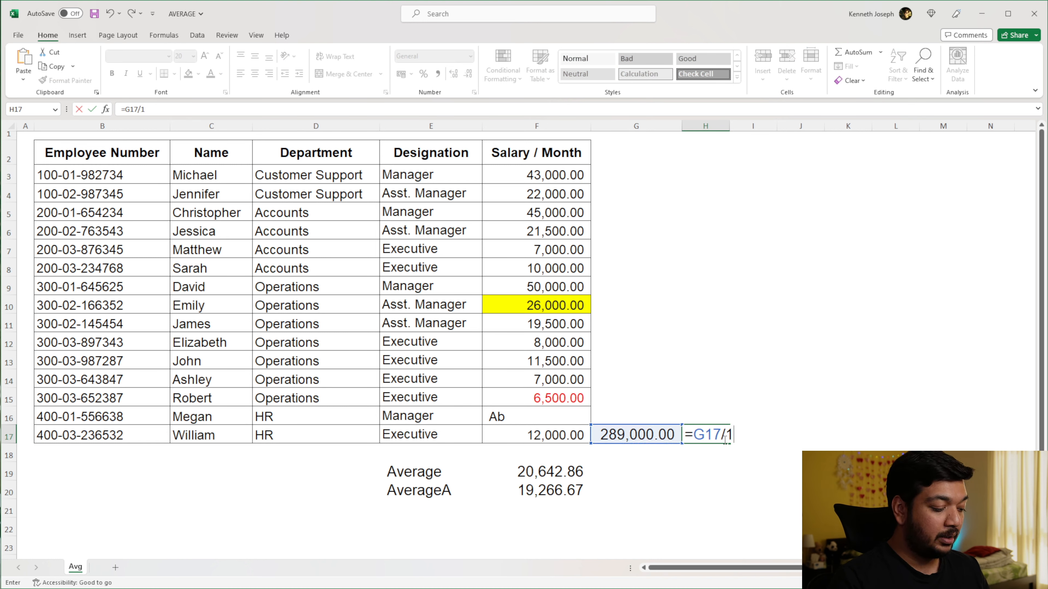
key("Return")
left_click(724, 439)
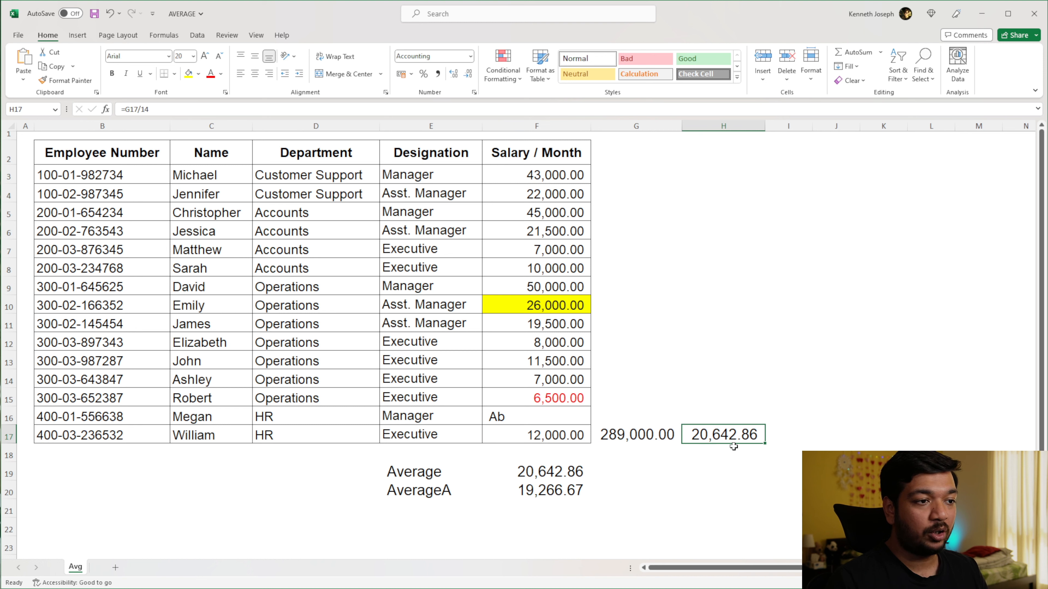
left_click(554, 472)
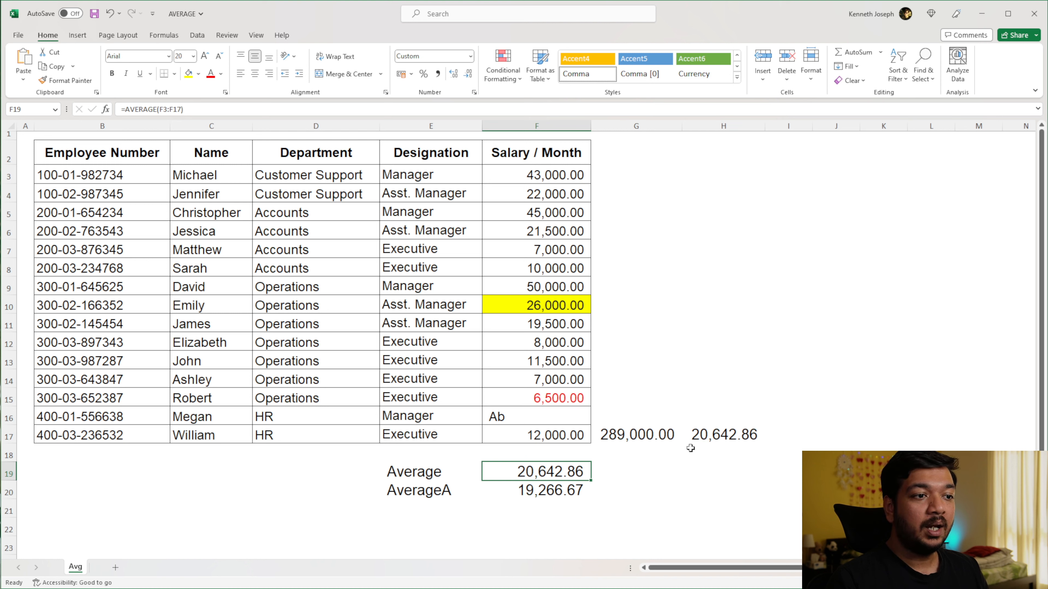
Step: Change the divisor in H17's formula to 15, so it reads =G17/15 and counts the text cell too
left_click(718, 435)
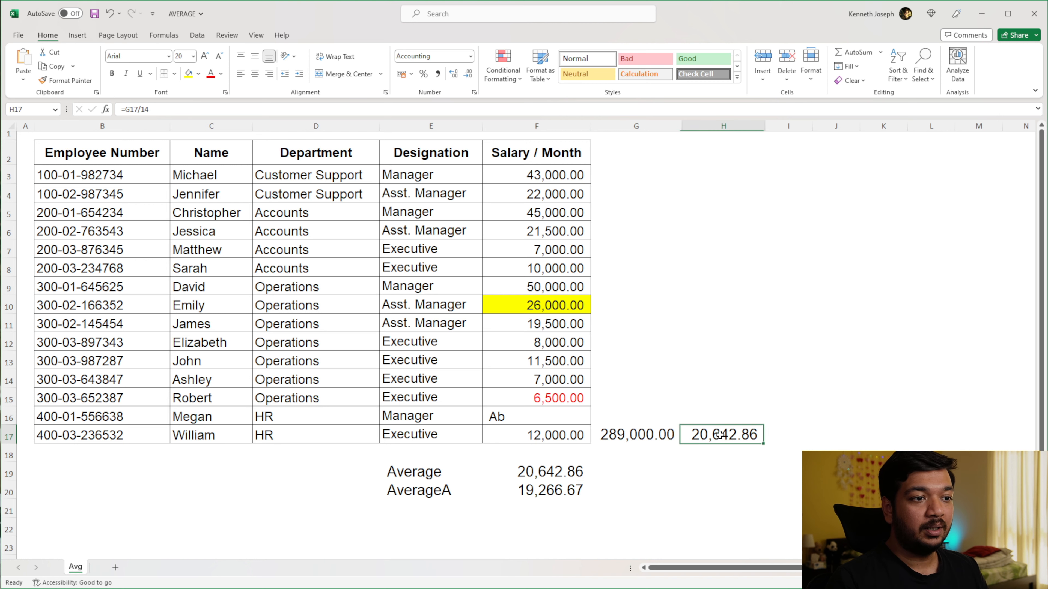
left_click(189, 115)
key("BackSpace")
type("5")
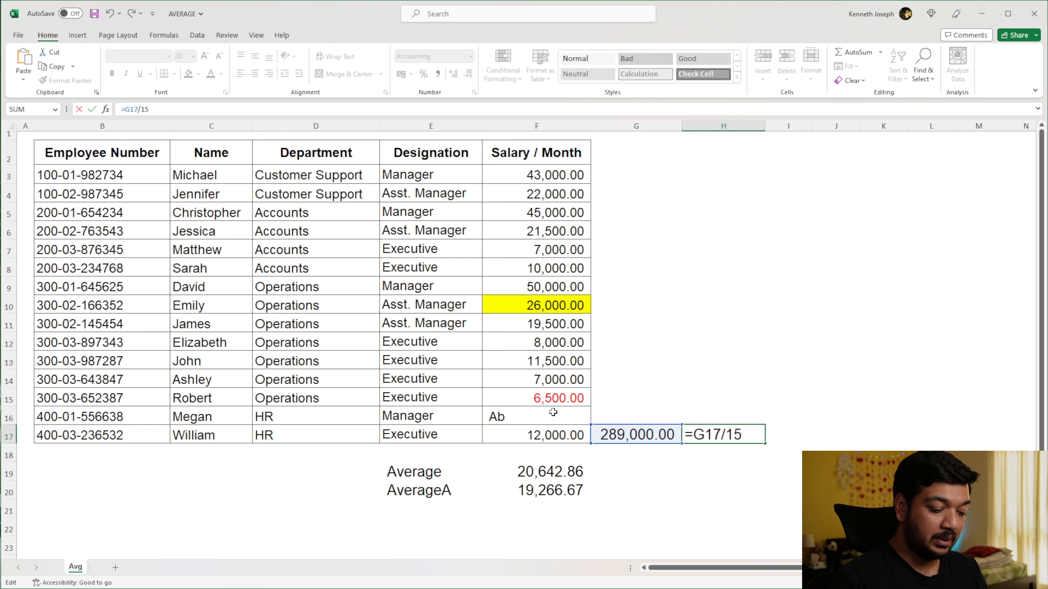
key("Return")
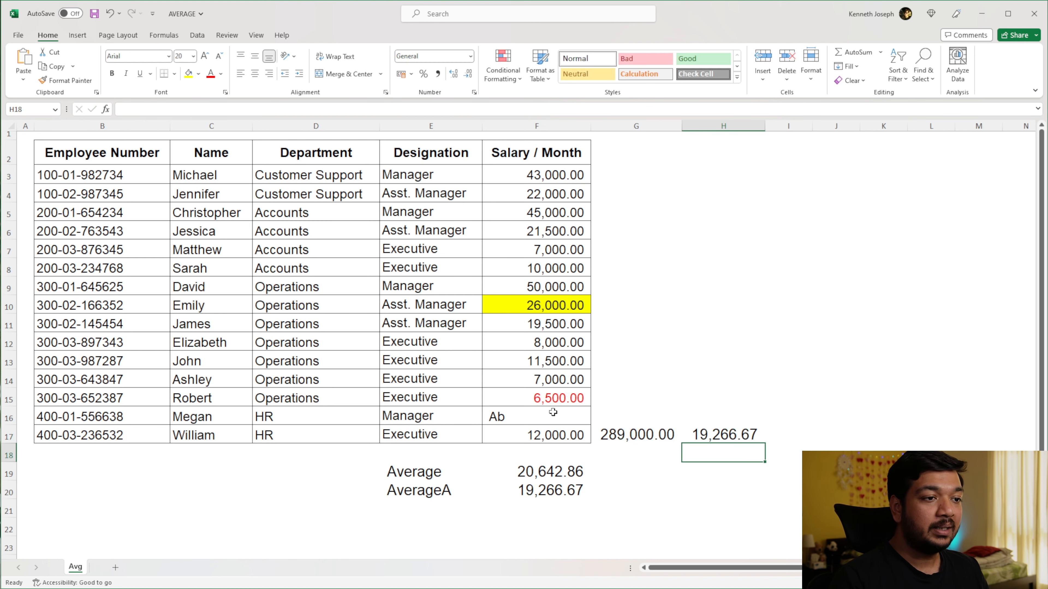
Step: Compare the AVERAGEA result in F20 with the manual calculation in H17, checking the text entry in F16
left_click(549, 495)
left_click(710, 439)
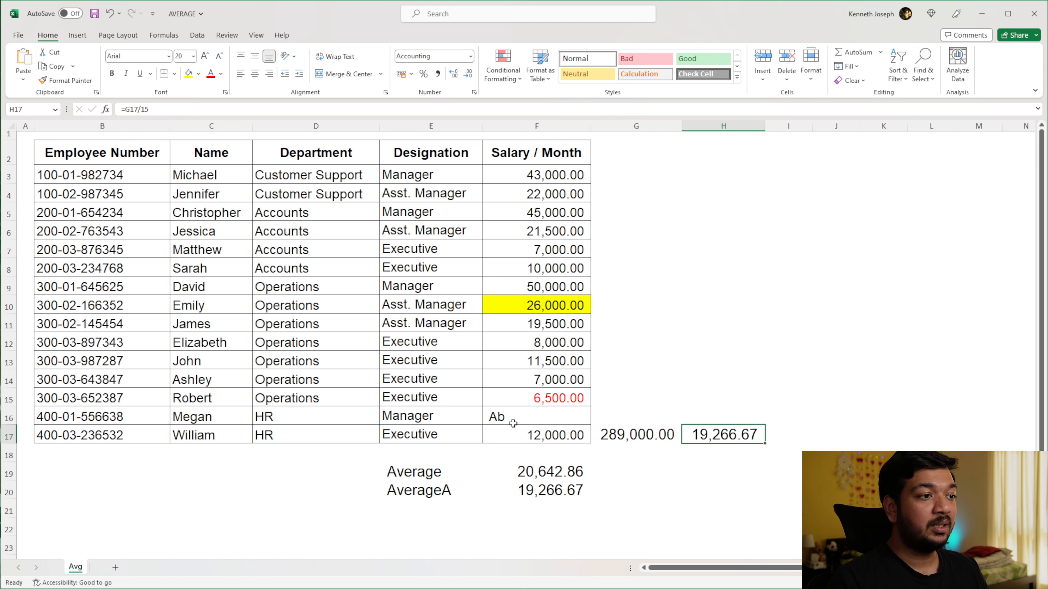
left_click(517, 415)
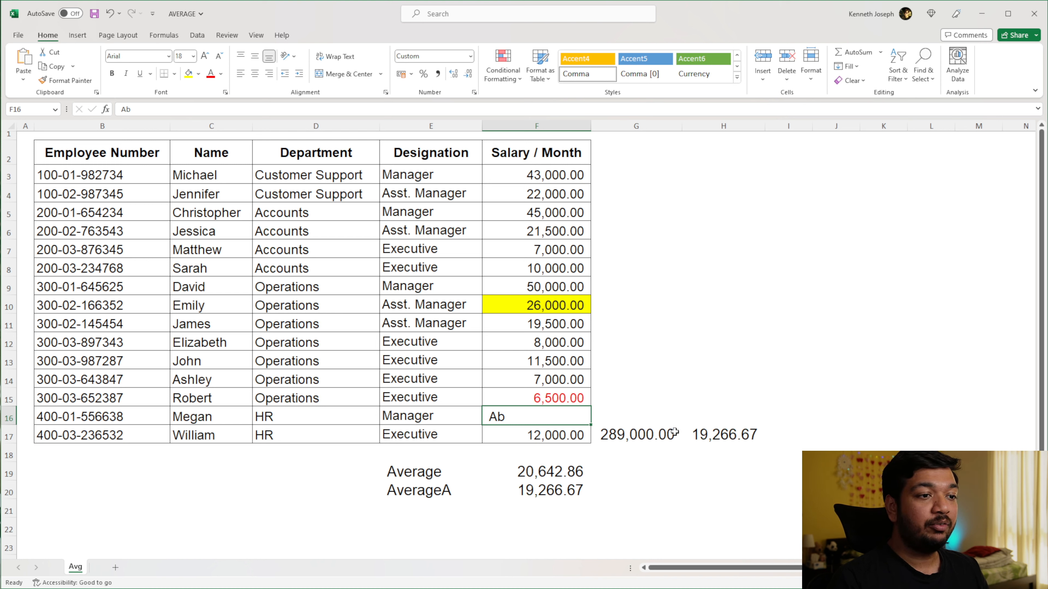
left_click(709, 434)
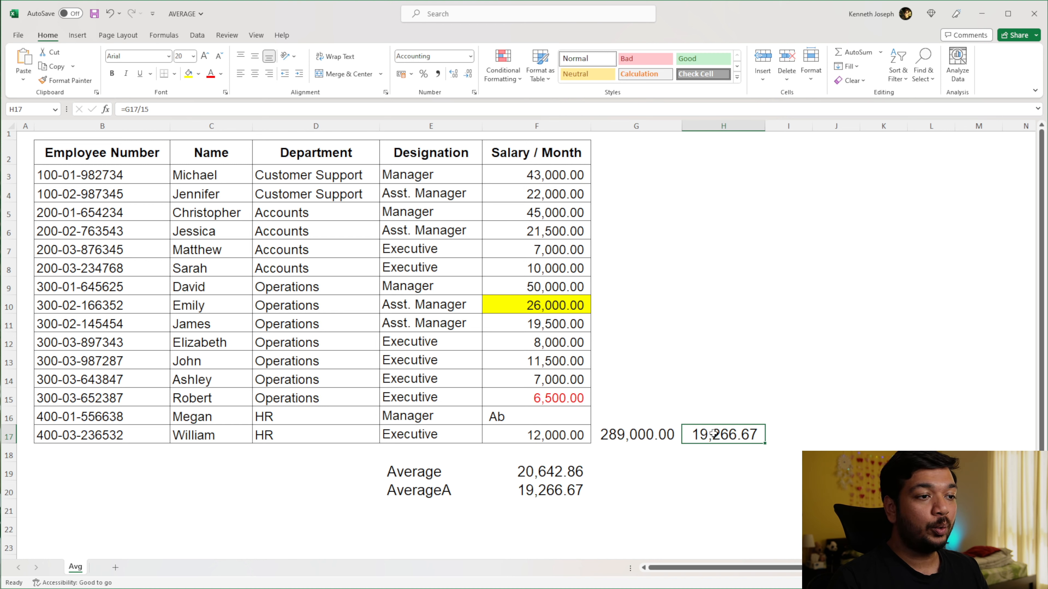
left_click(549, 415)
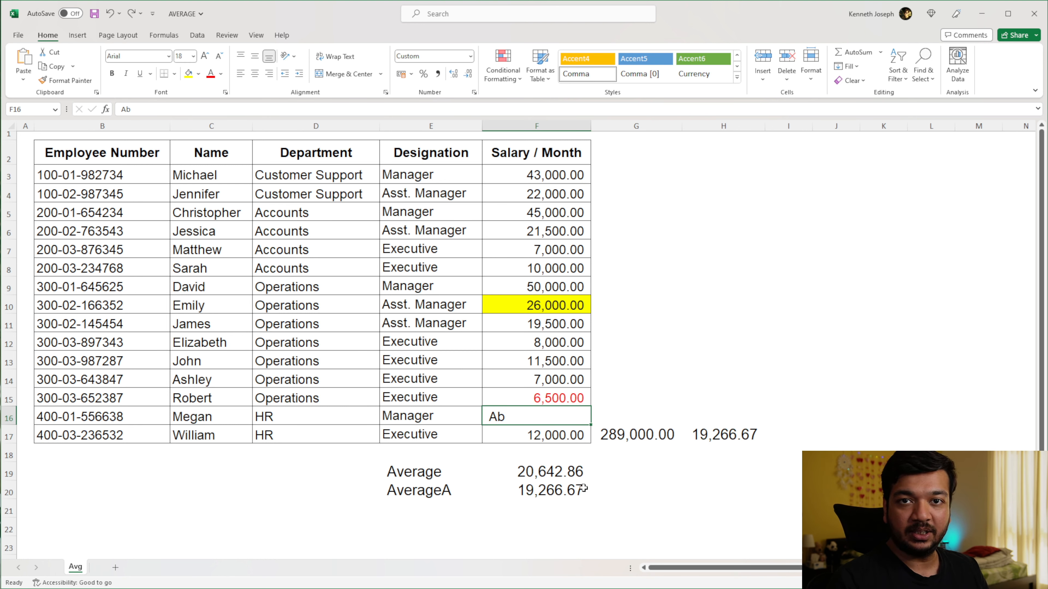
left_click(714, 435)
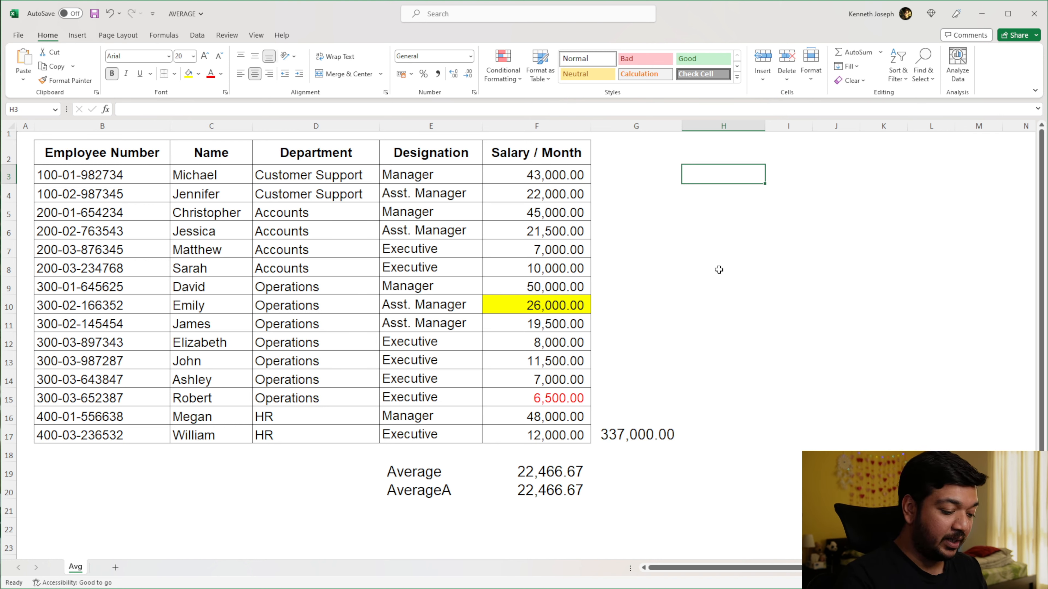
Step: Begin an AVERAGEIF formula in H3 using the Department column as the absolute range $D$3:$D$17
type("=")
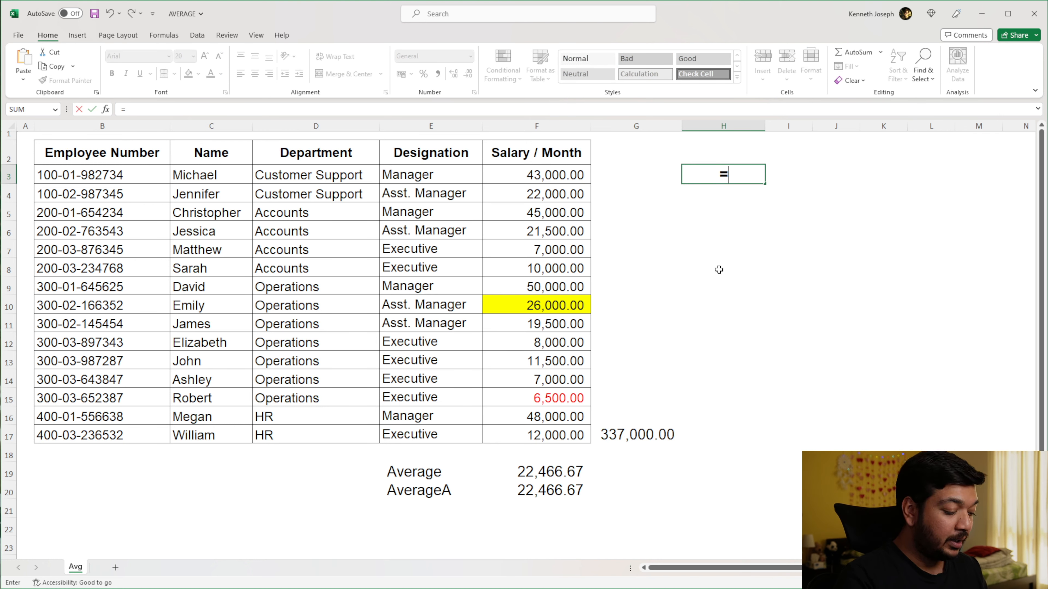
type("av")
key("Down")
key("Down")
key("Down")
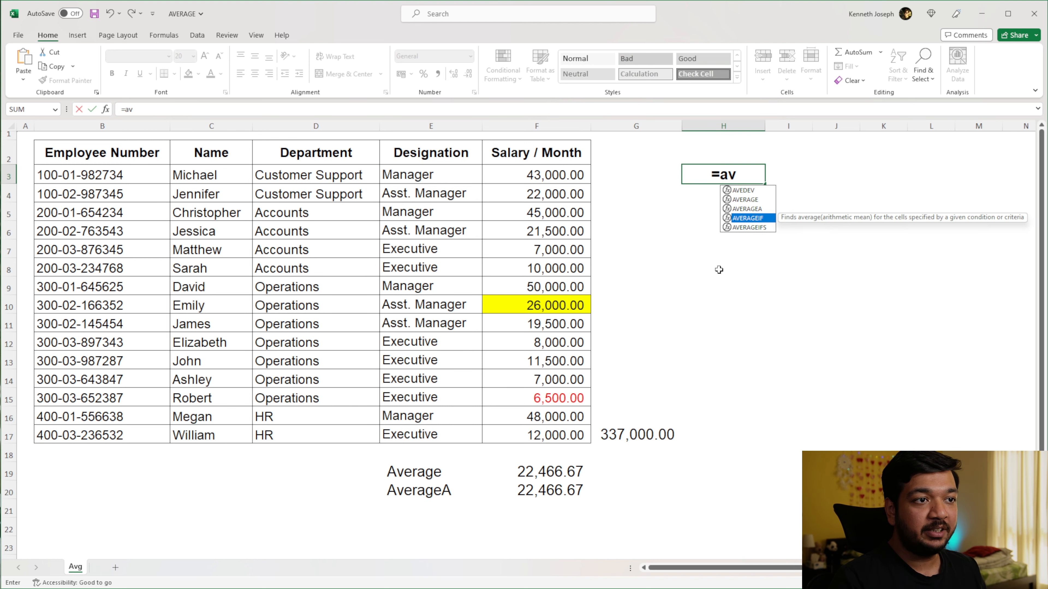
key("Tab")
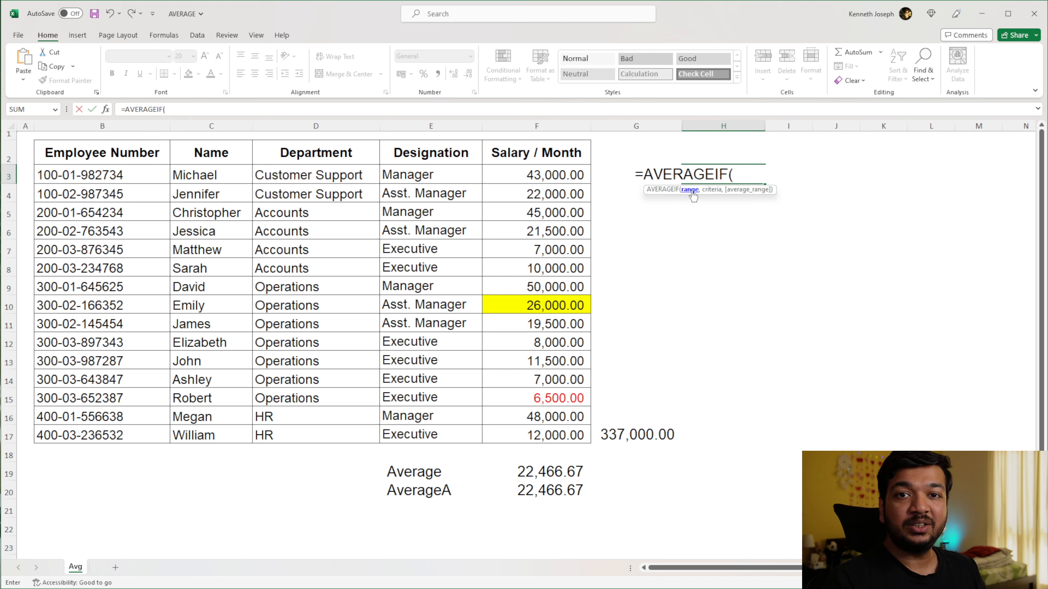
left_click_drag(316, 175, 282, 429)
key("F4")
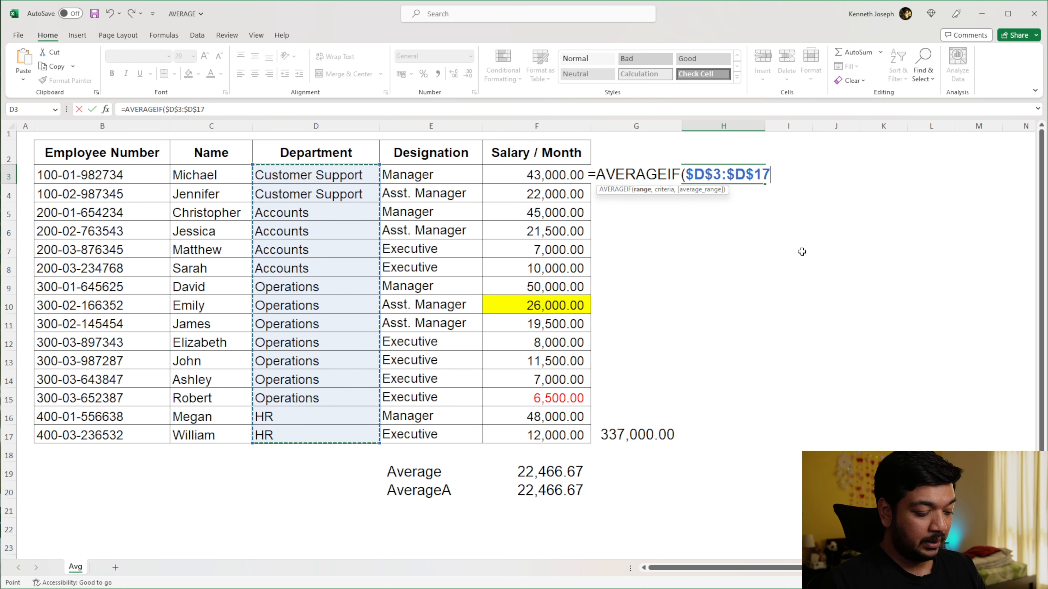
Step: Complete H3's AVERAGEIF formula with the criterion "HR" and the salary range F3:F17 as the average range
type(",")
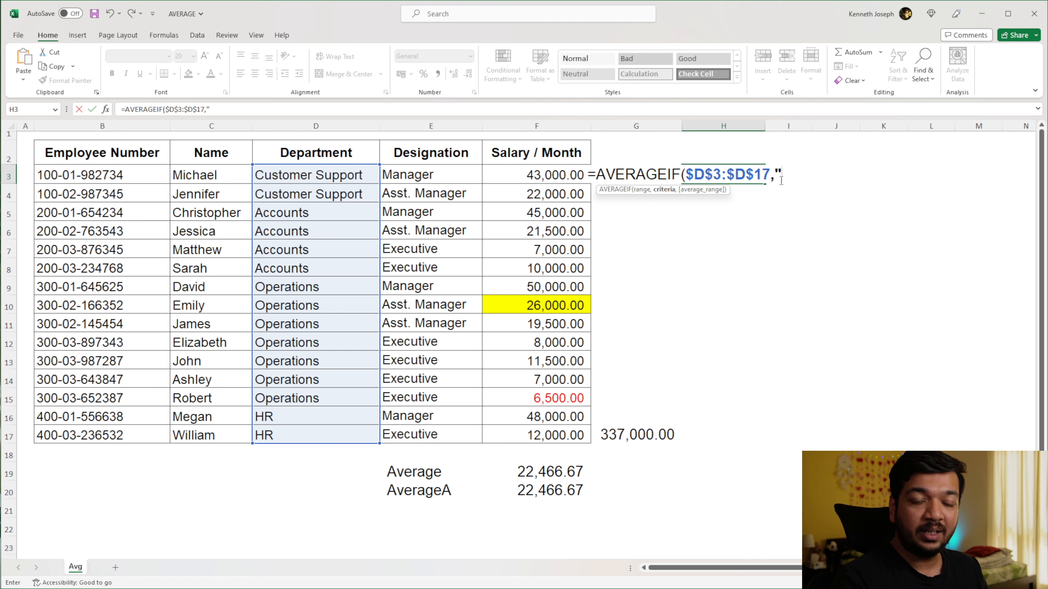
type("HR")
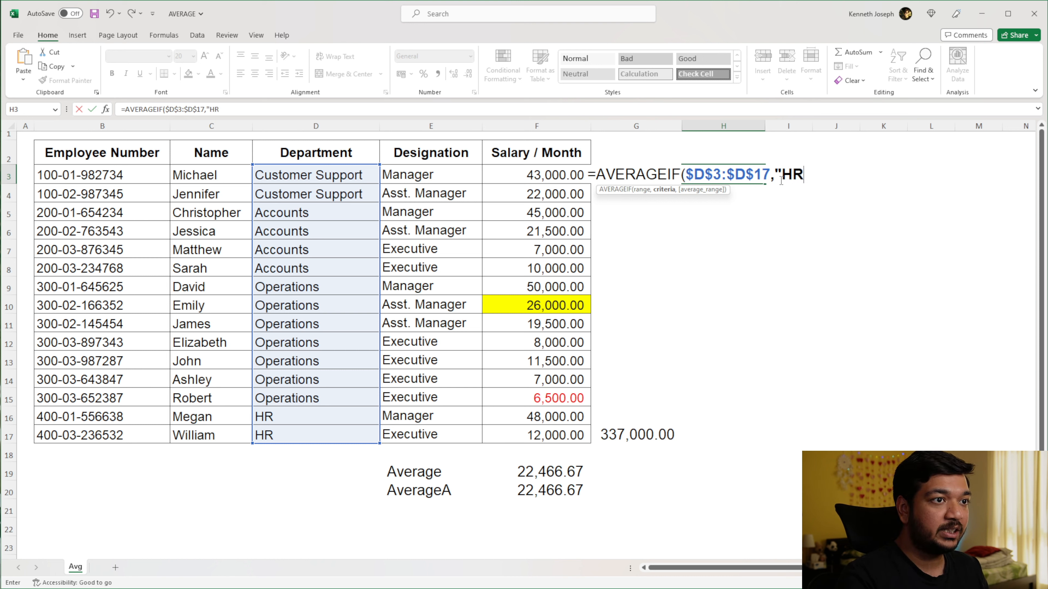
type("\"")
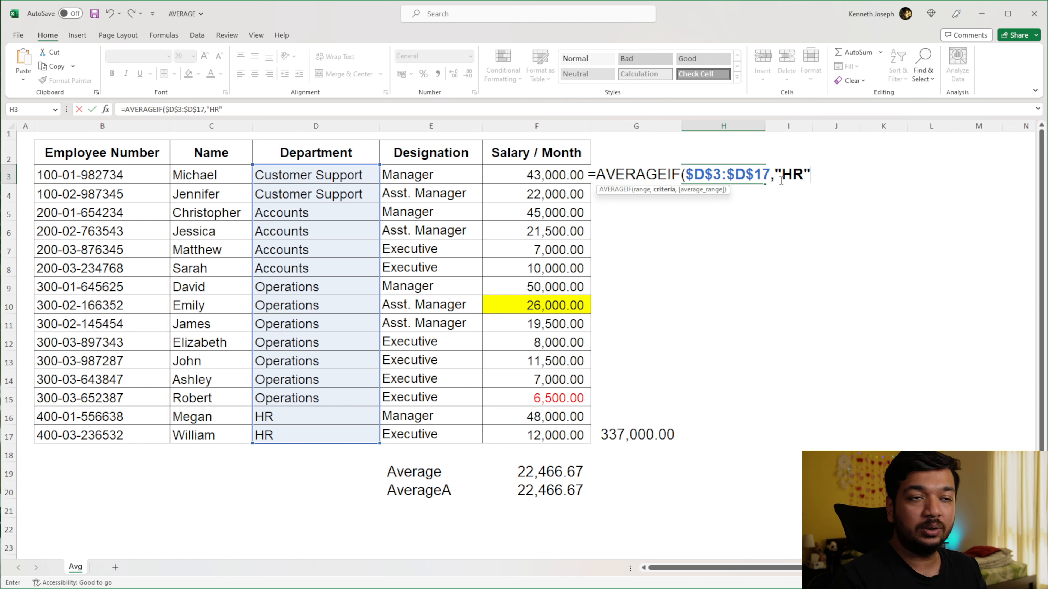
type(",")
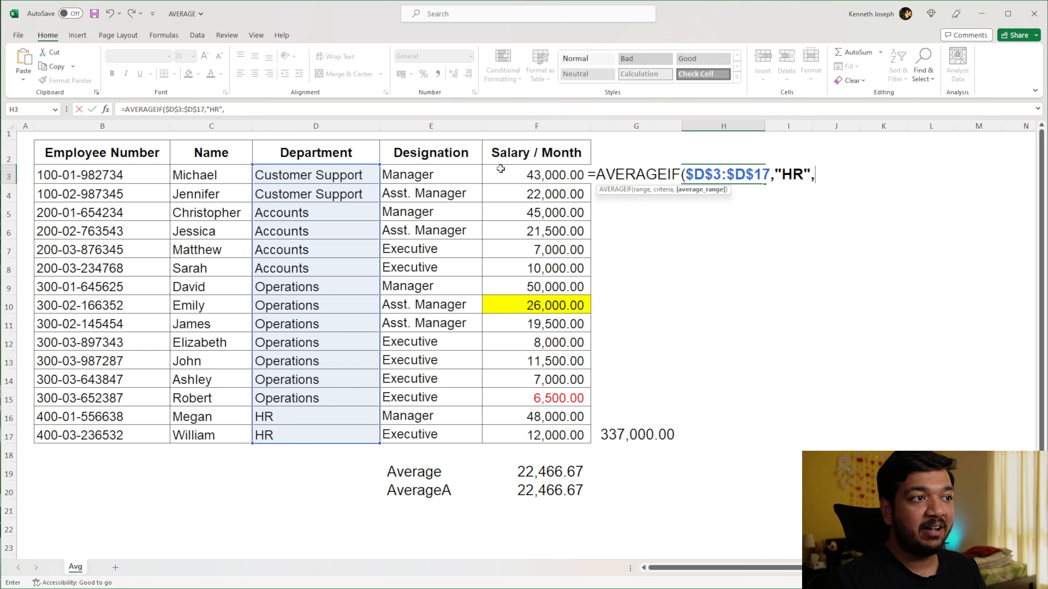
left_click_drag(501, 169, 504, 426)
type(")")
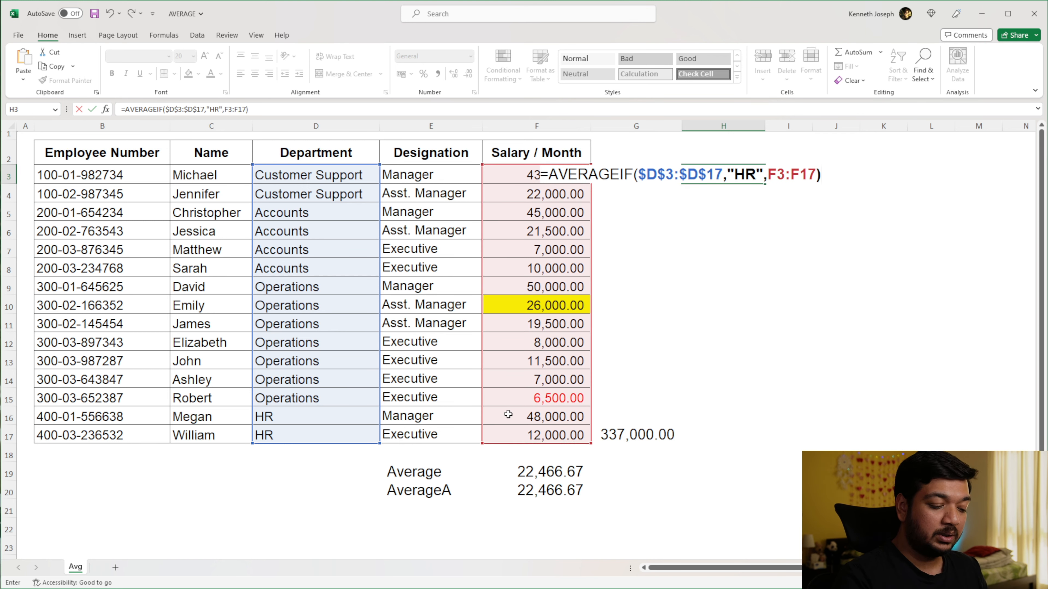
key("Return")
scroll(508, 415, "right", 2)
scroll(598, 346, "left", 2)
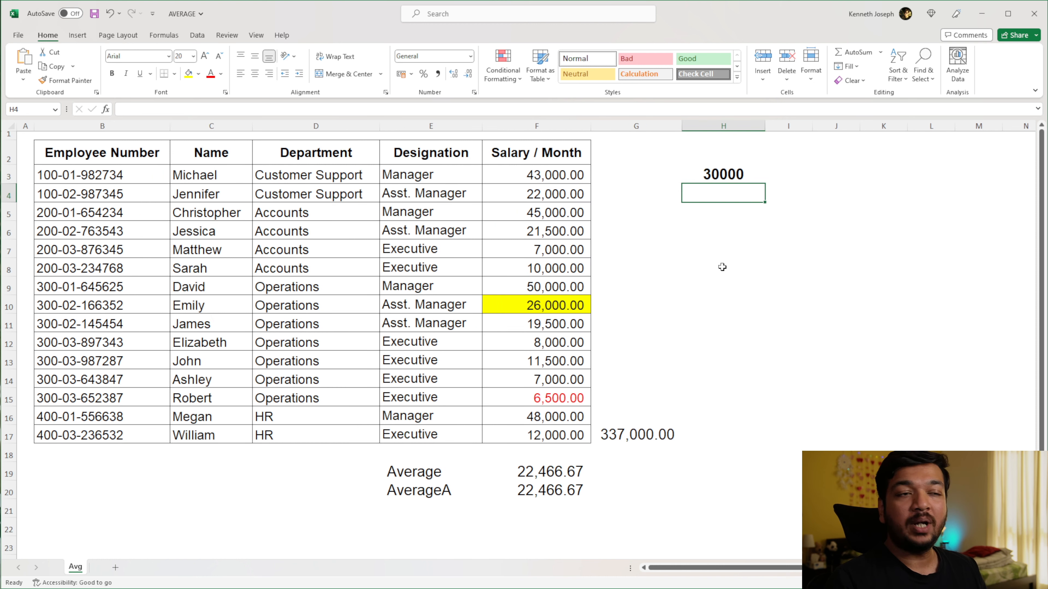
left_click(719, 182)
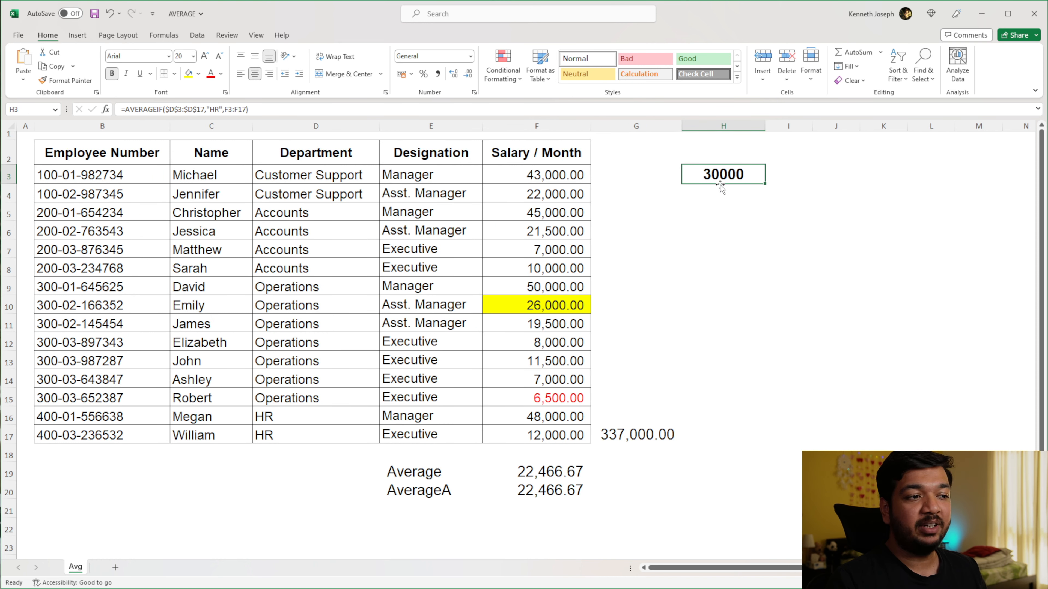
Step: Calculate the HR average manually, adding F16 and F17 in H8 and dividing H8 by 2 in H9
left_click(702, 267)
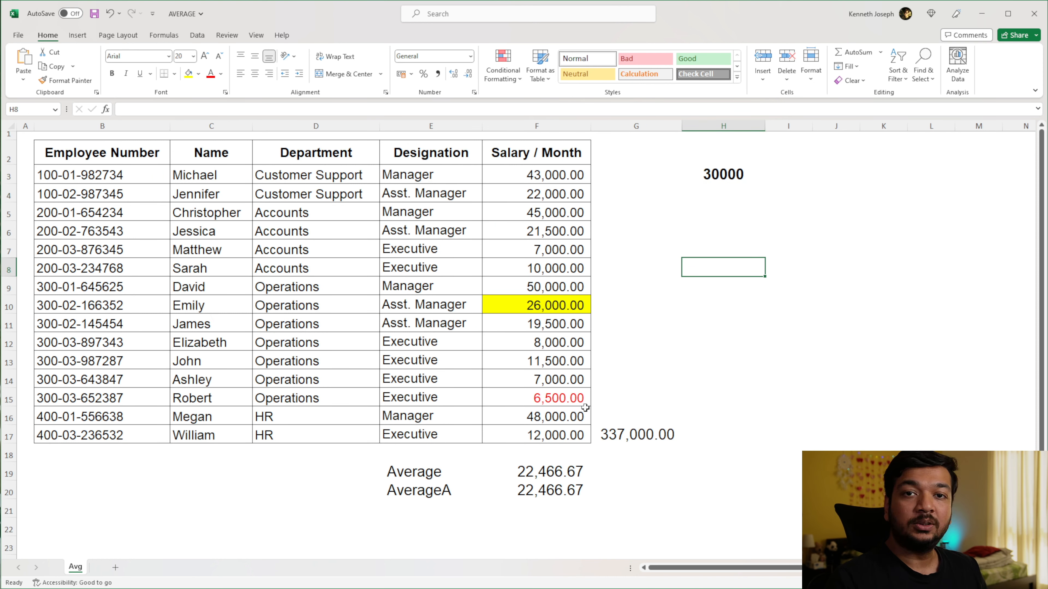
type("=")
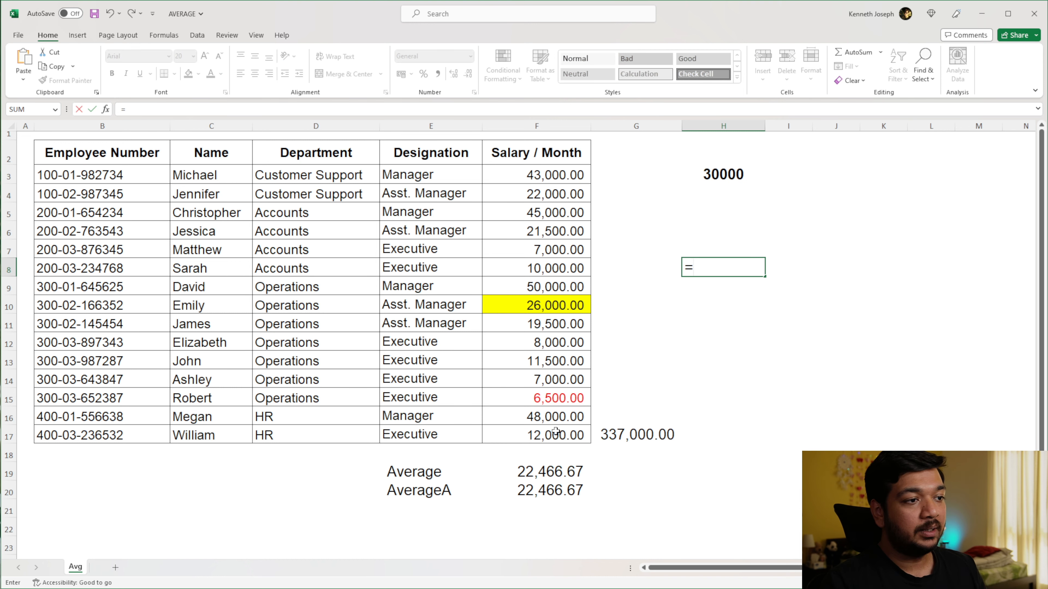
left_click(555, 421)
type("+")
left_click(551, 436)
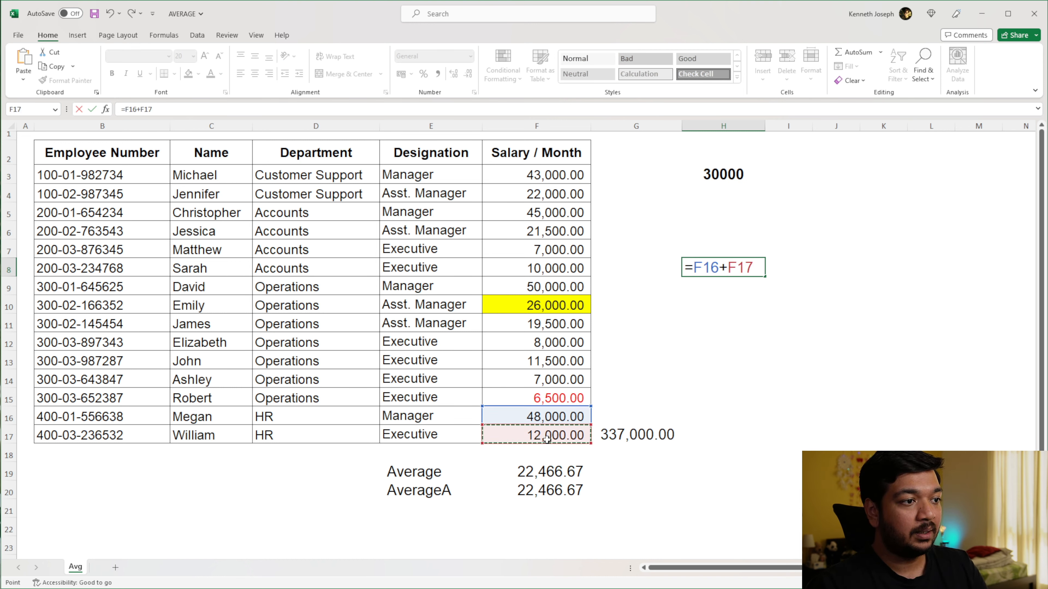
key("Return")
type("=")
key("Up")
type("/")
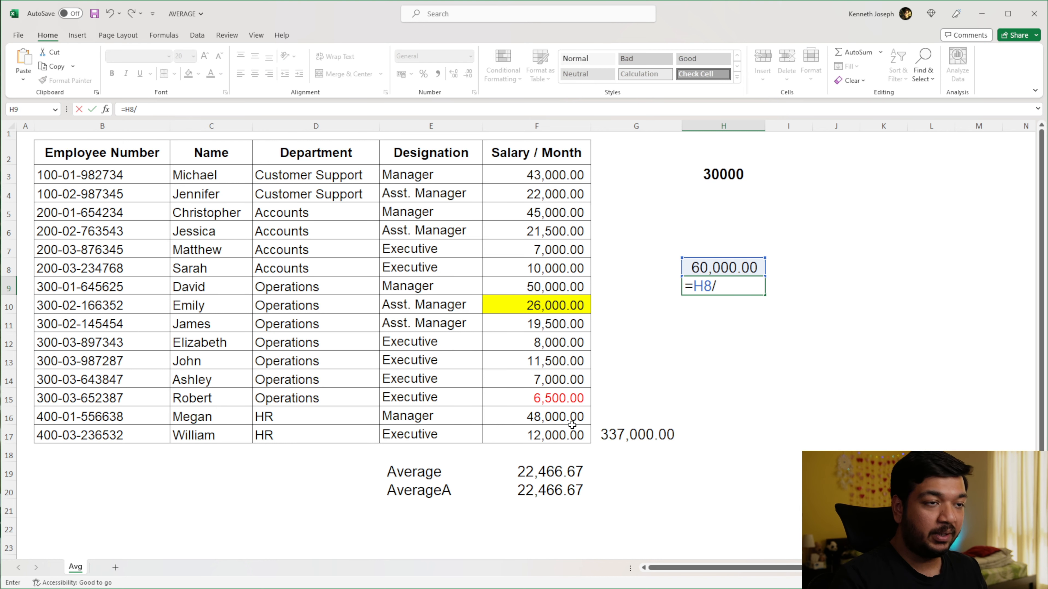
type("2")
key("Return")
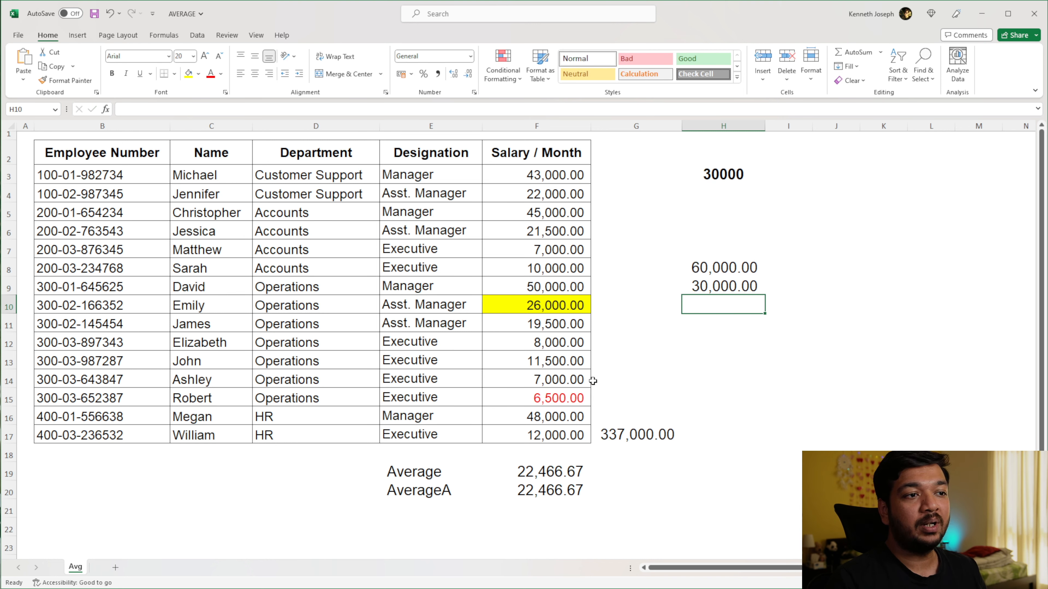
Step: Compare the manual average in H9 with the AVERAGEIF result in H3, and clear the check cells H8:H9
left_click(697, 288)
left_click(707, 175)
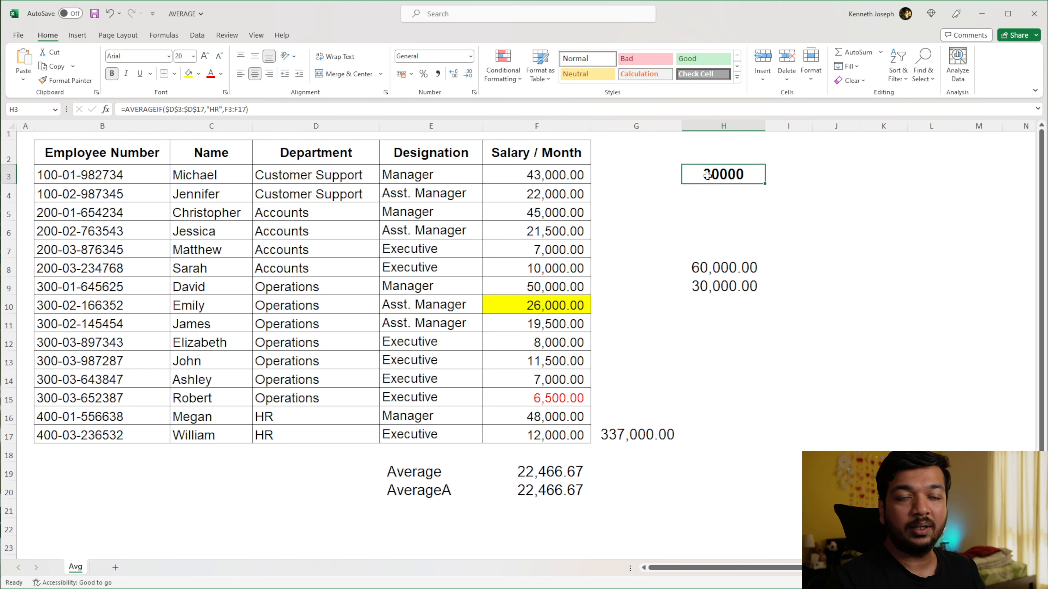
left_click_drag(720, 267, 719, 287)
key("Delete")
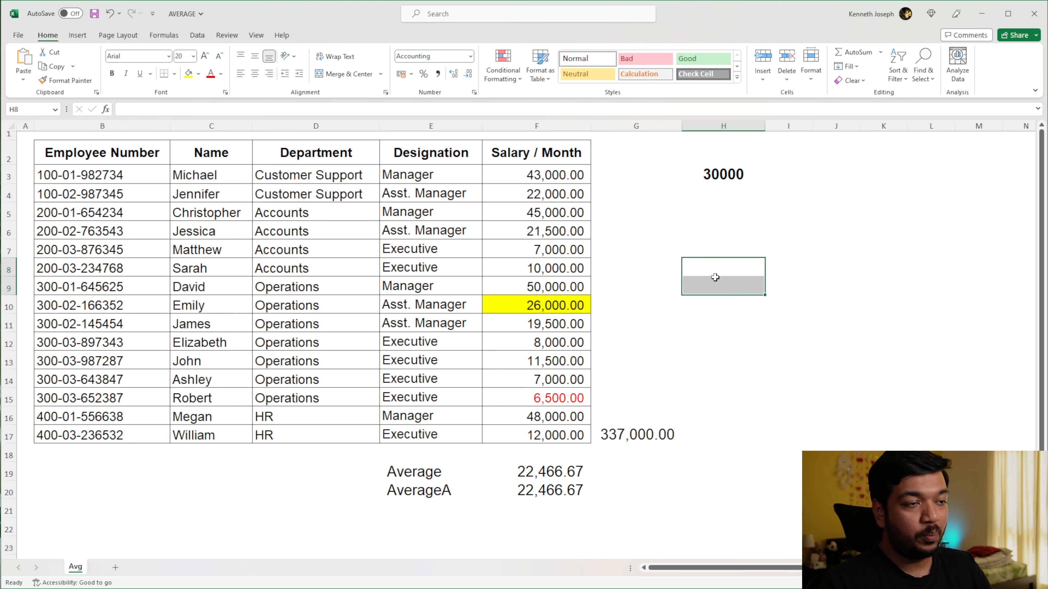
Step: Replace the "HR" criterion in H3's AVERAGEIF formula with cell D3, and make the average range absolute as $F$3:$F$17
left_click(706, 172)
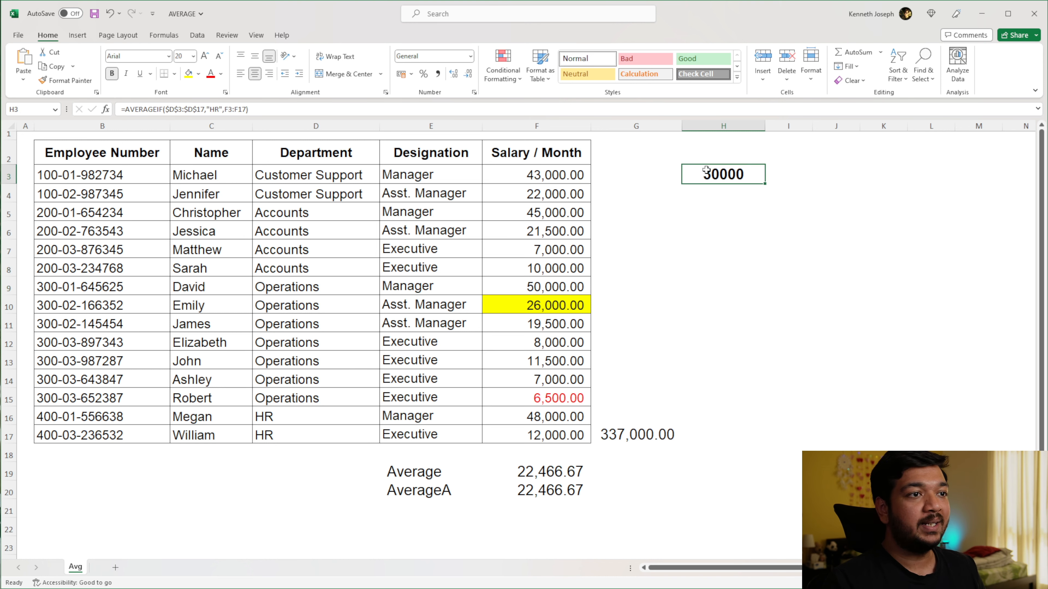
double_click(220, 109)
key("BackSpace")
key("BackSpace")
key("Delete")
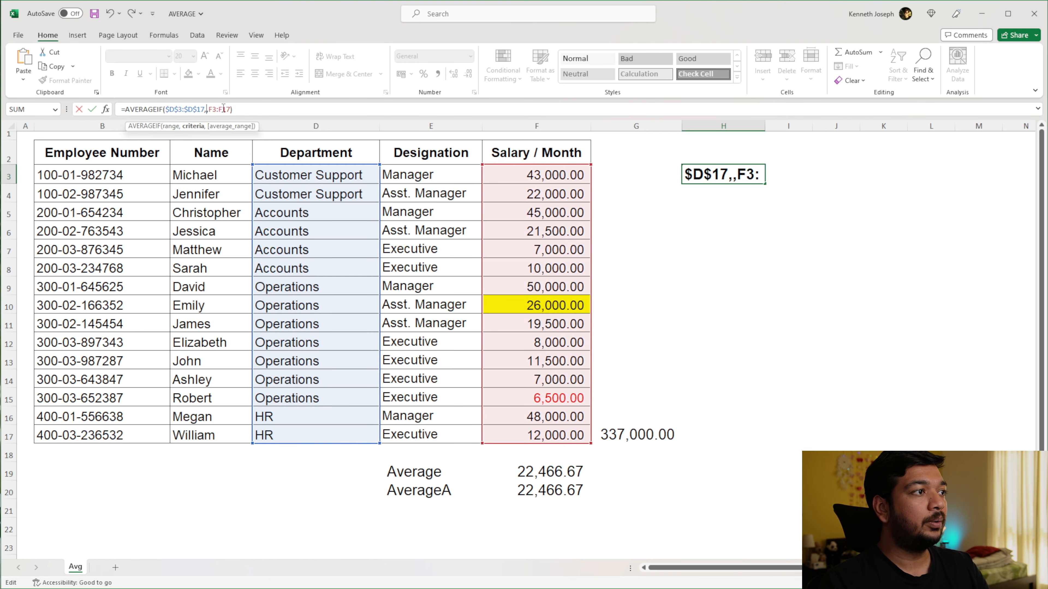
left_click(327, 177)
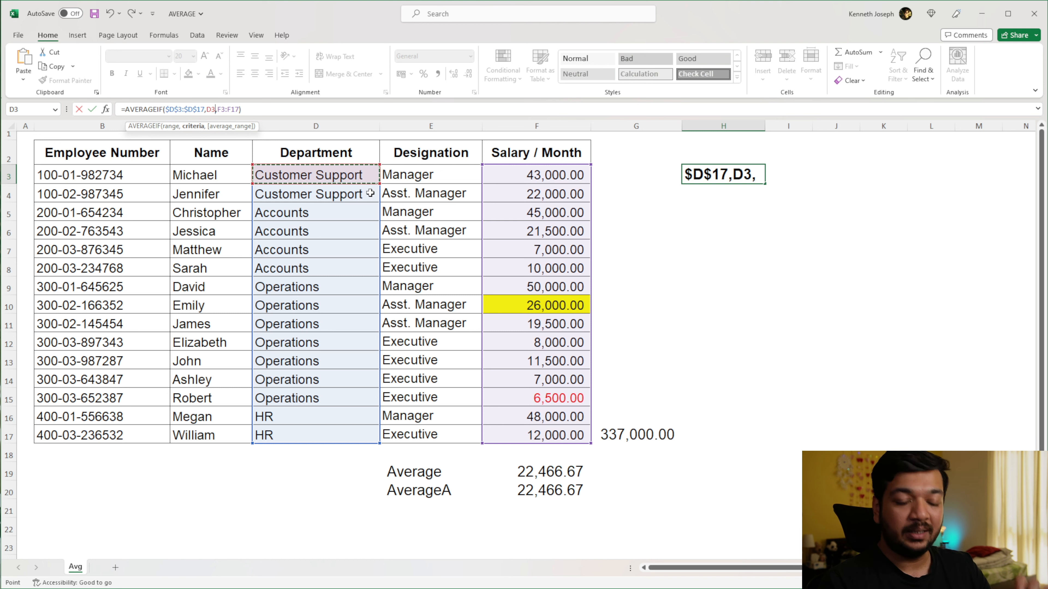
key("Return")
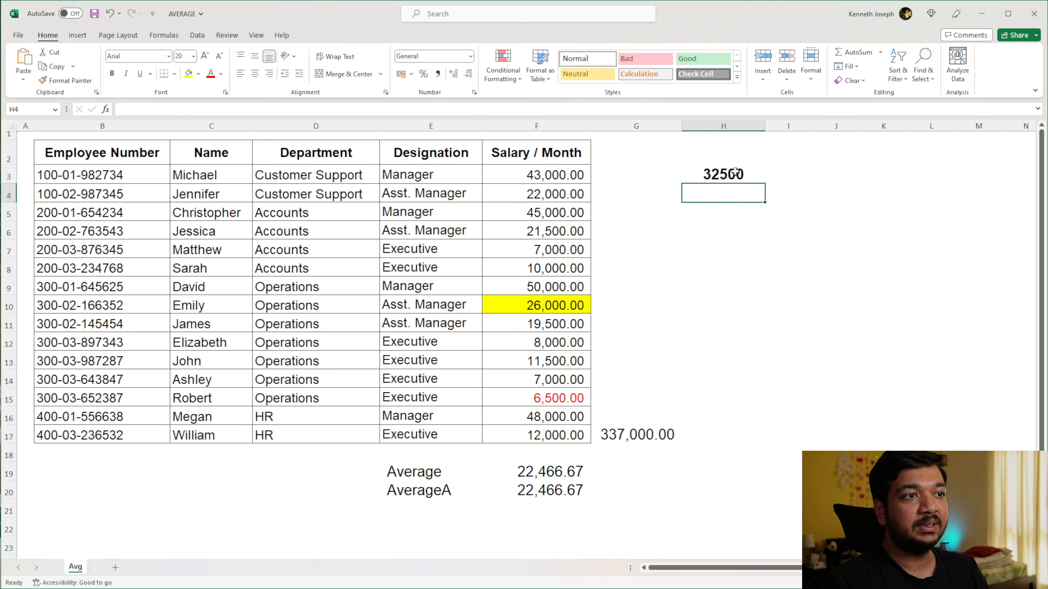
double_click(693, 169)
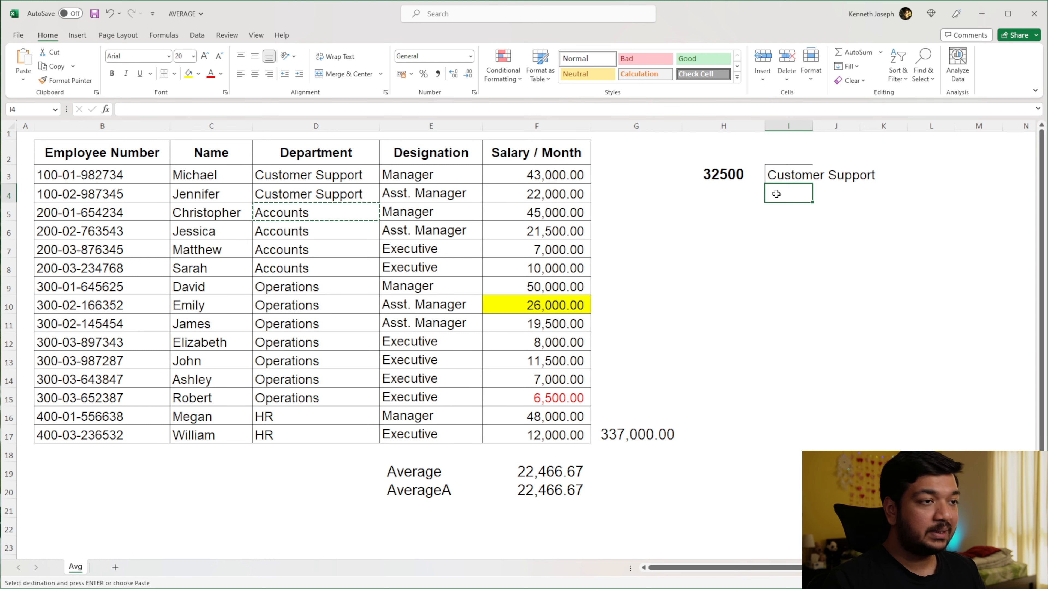
Step: Copy the department names Accounts, Operations and HR from the table into I4:I6, beneath Customer Support
type("Accounts")
left_click(326, 308)
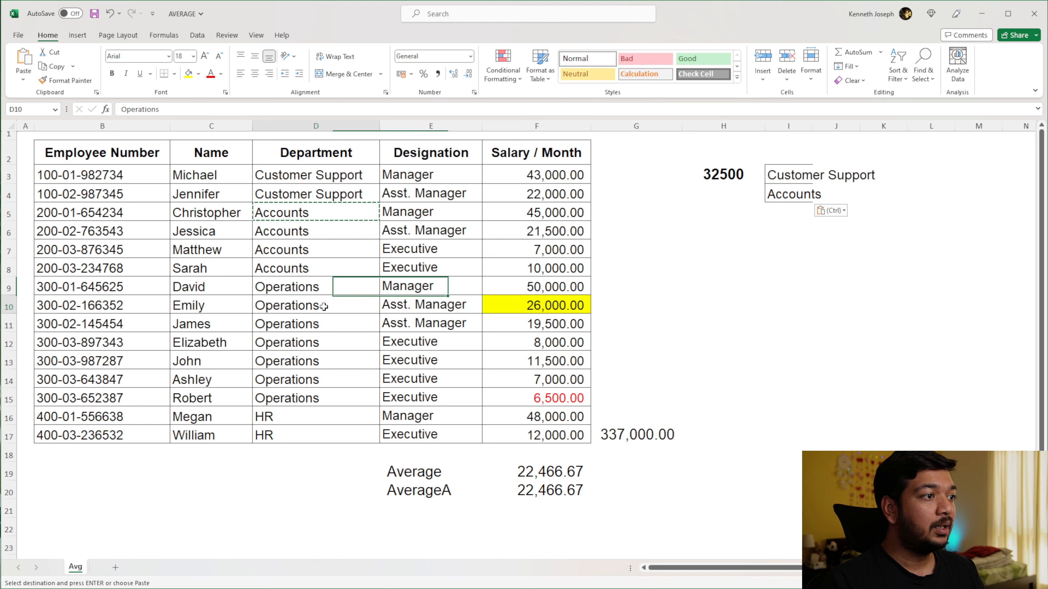
key("ctrl+c")
left_click(789, 218)
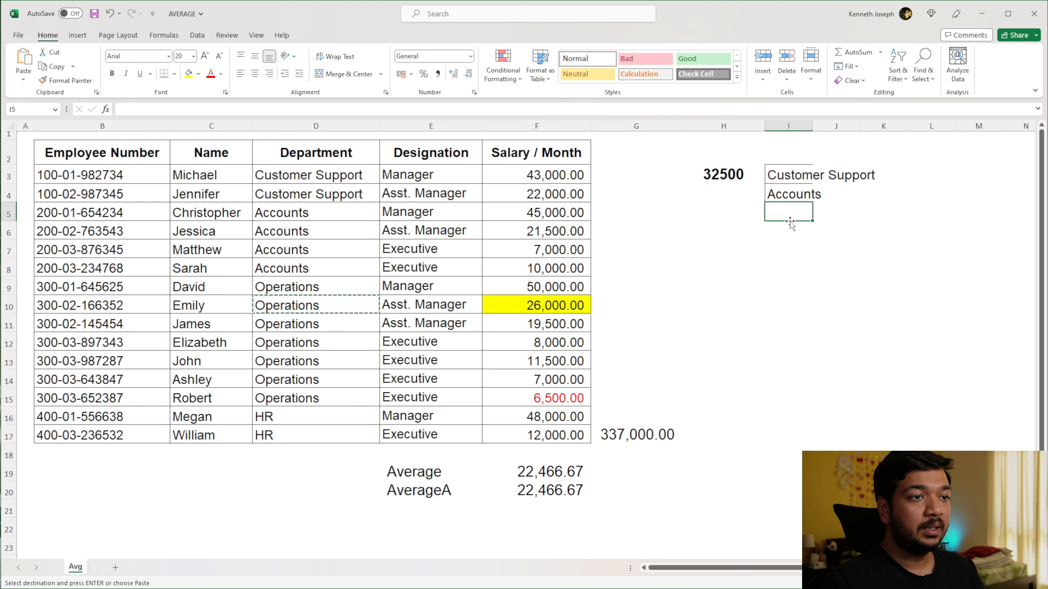
key("ctrl+v")
left_click(325, 415)
key("ctrl+c")
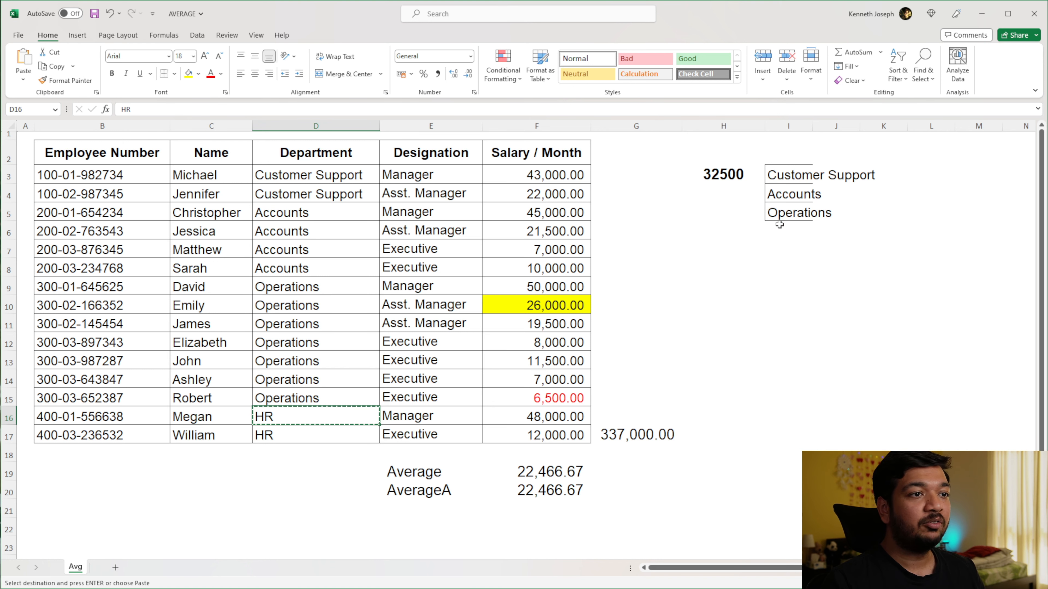
left_click(789, 226)
key("ctrl+v")
left_click(739, 176)
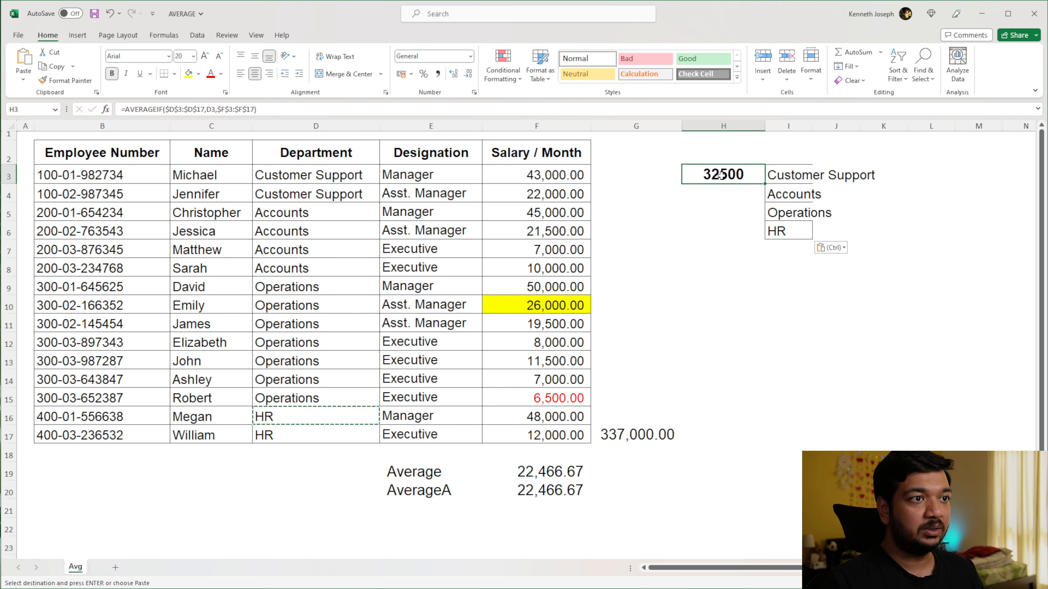
Step: Replace the D3 criterion in H3's AVERAGEIF formula with cell I3
left_click(215, 109)
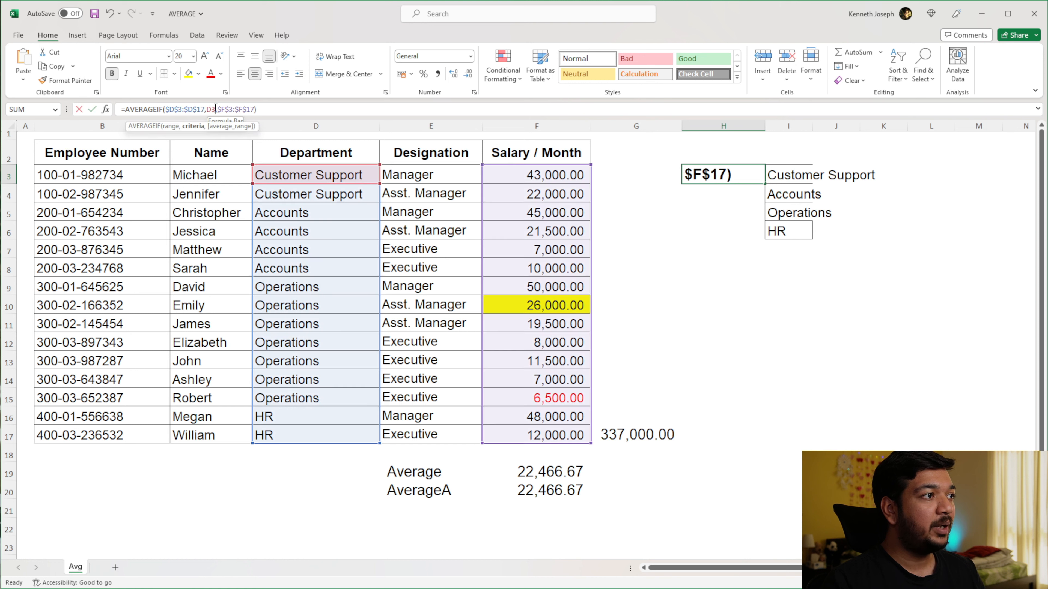
key("BackSpace")
key("BackSpace")
left_click(799, 177)
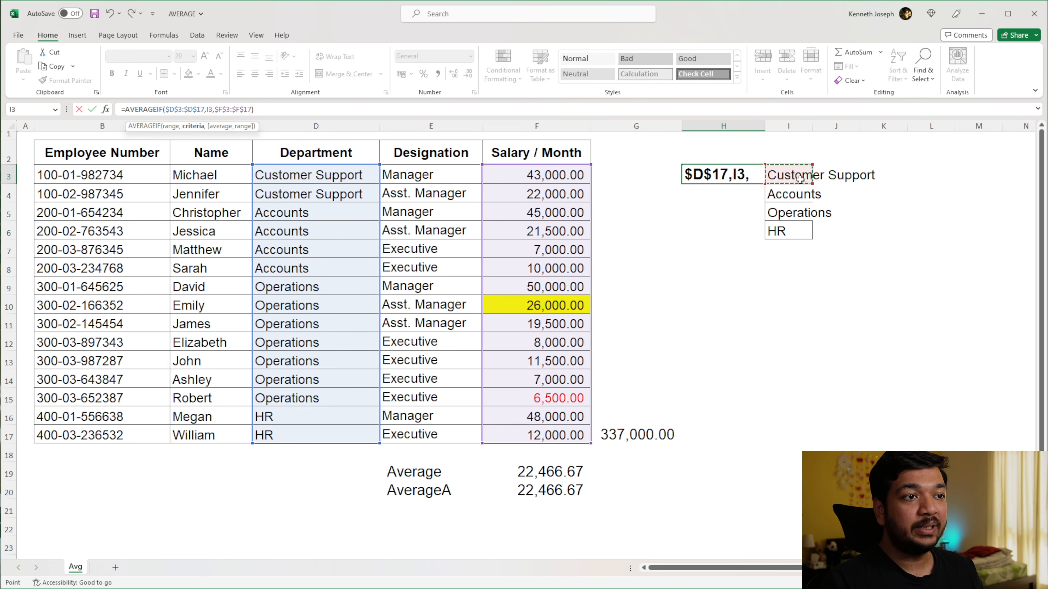
key("Return")
Step: Fill the AVERAGEIF formula from H3 down to H6 for the remaining departments
left_click(749, 179)
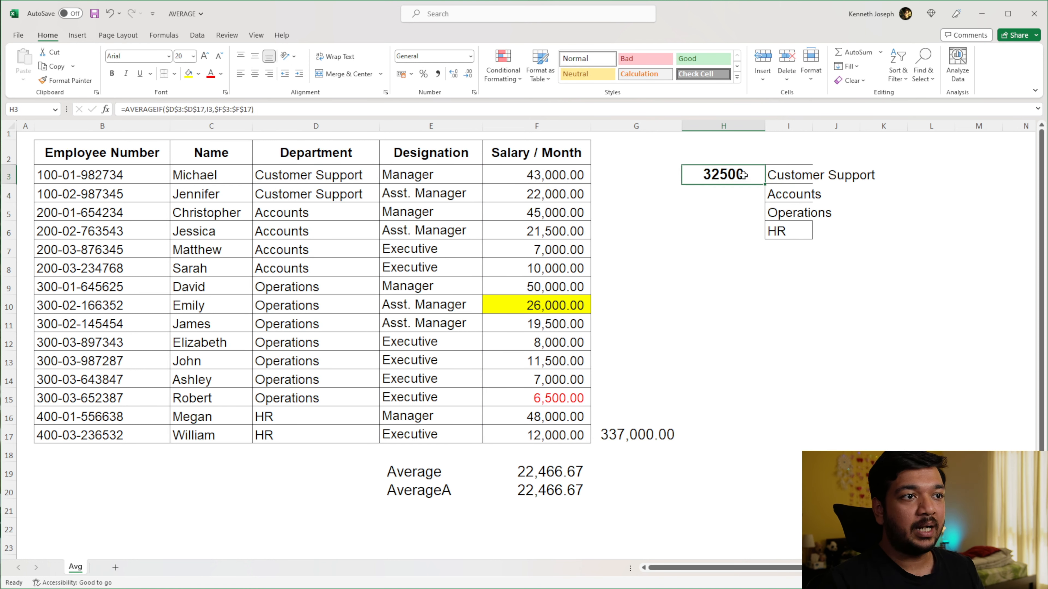
left_click_drag(766, 183, 766, 240)
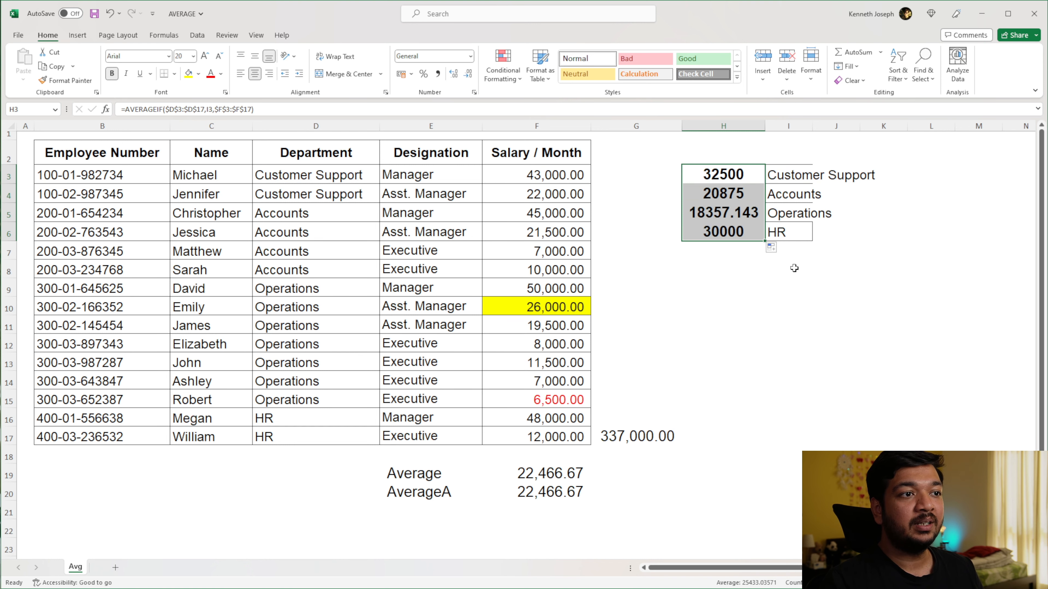
left_click(794, 268)
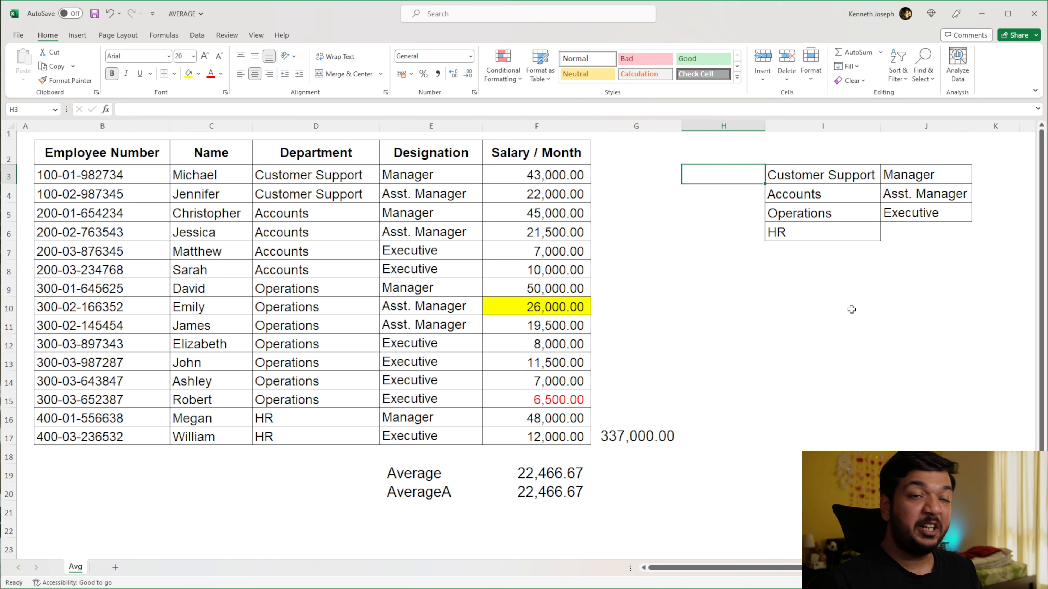
Step: Start an AVERAGEIFS formula in H3 that averages F3:F17, with department range D3:D17 matched to I3
type("=AVERAGEIFS(")
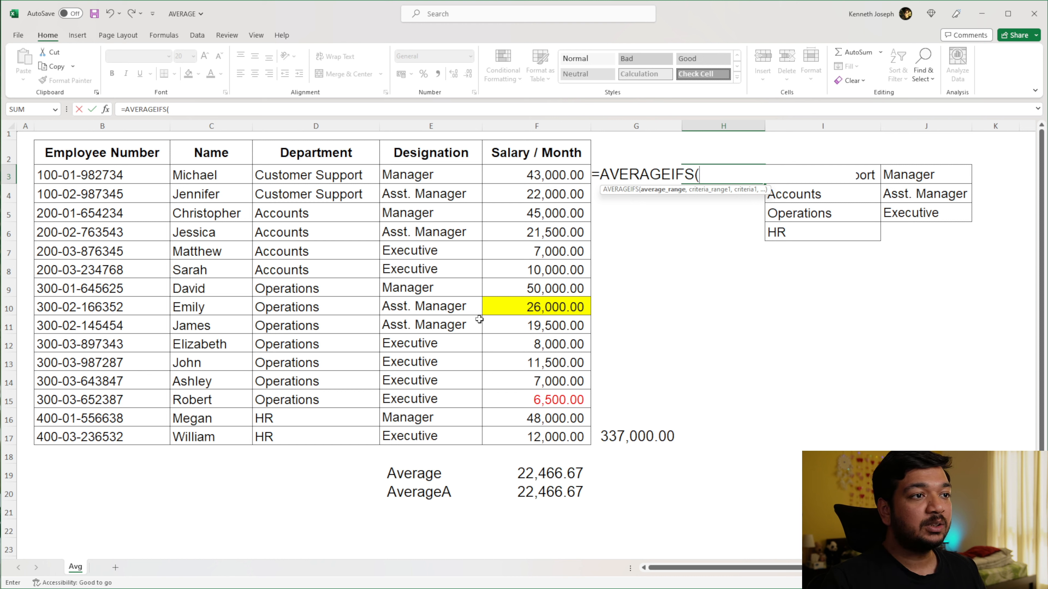
left_click_drag(514, 178, 517, 432)
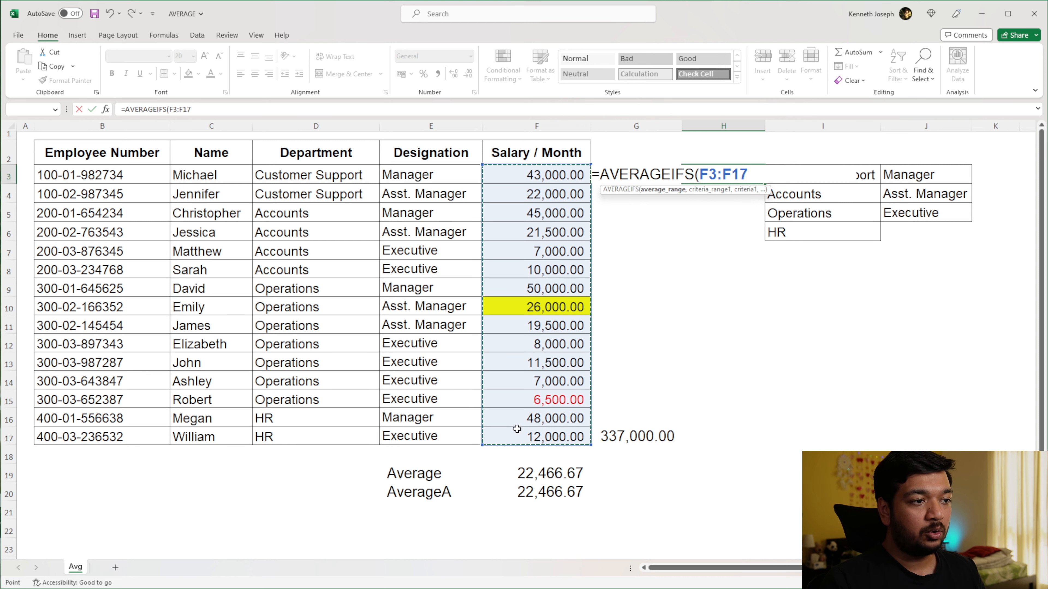
type(",")
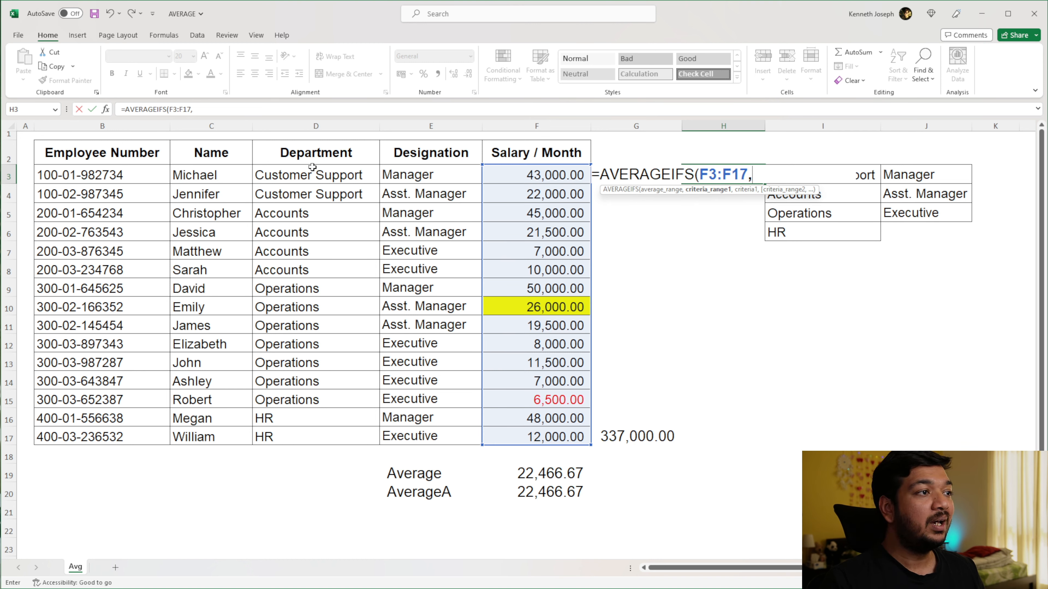
left_click_drag(312, 167, 296, 435)
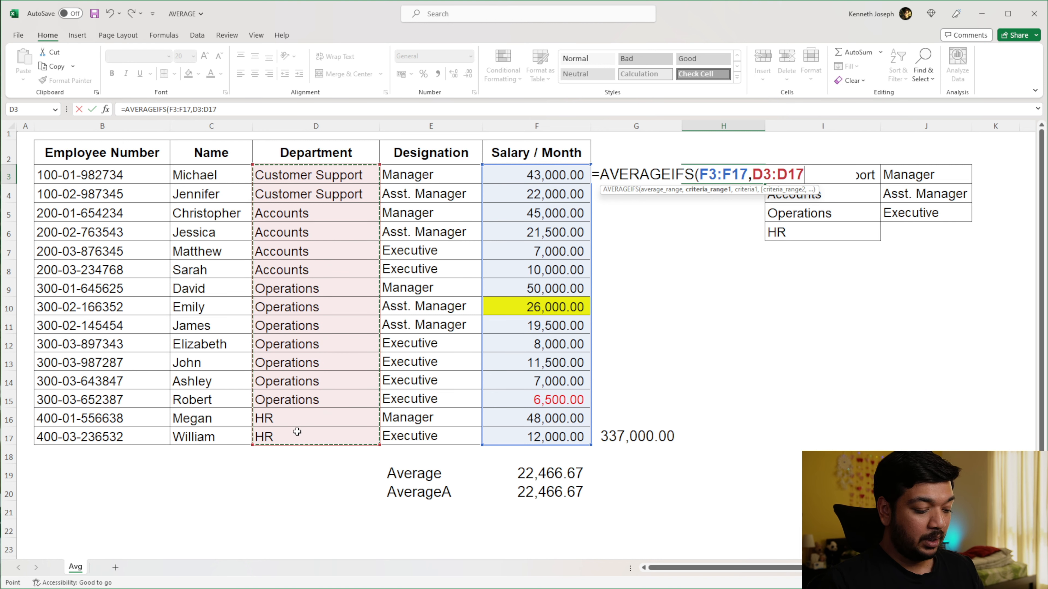
type(",")
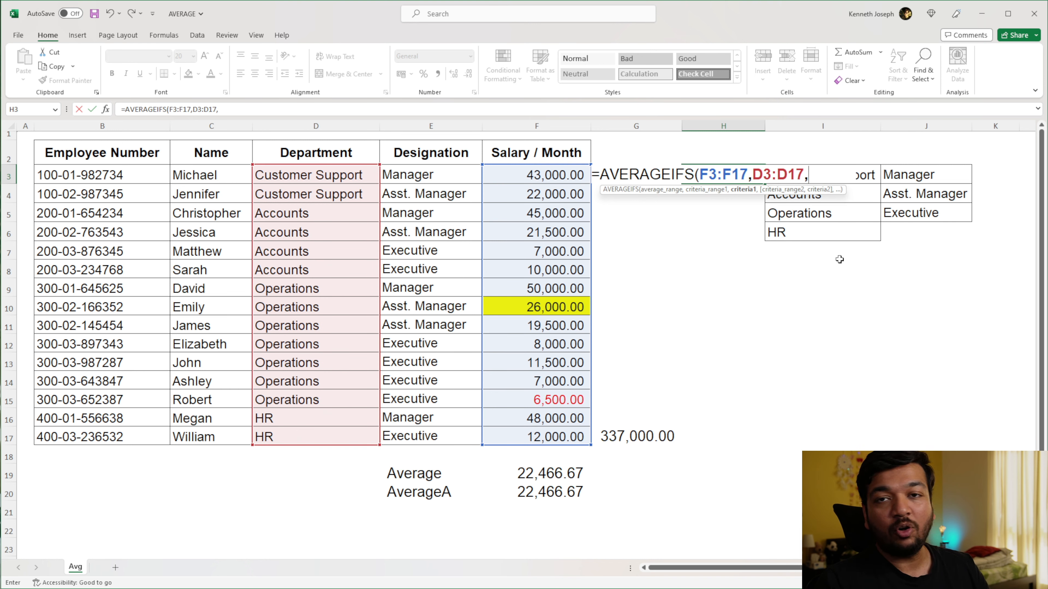
left_click(869, 176)
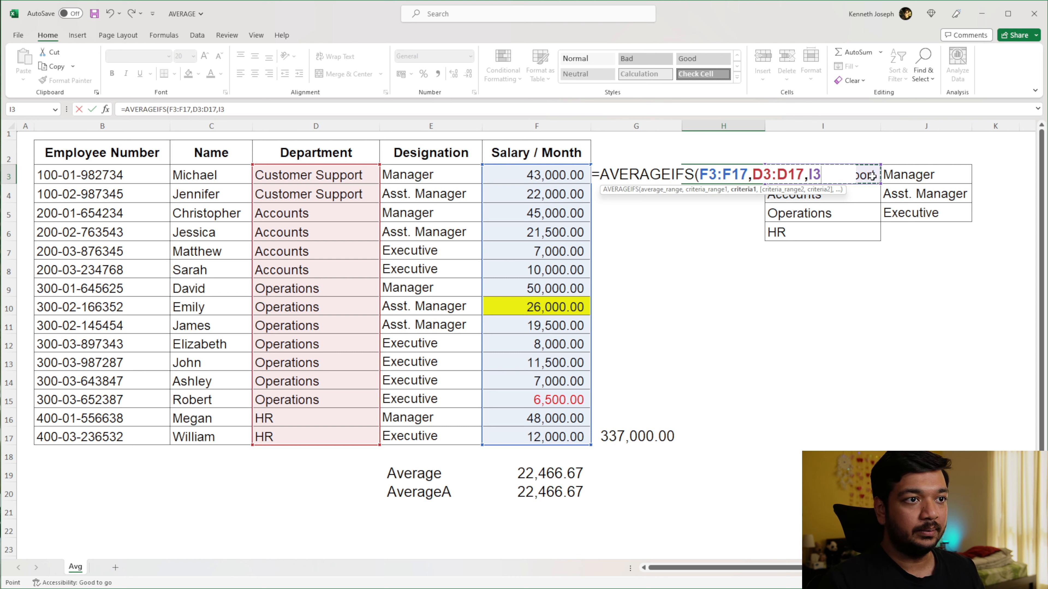
type(",")
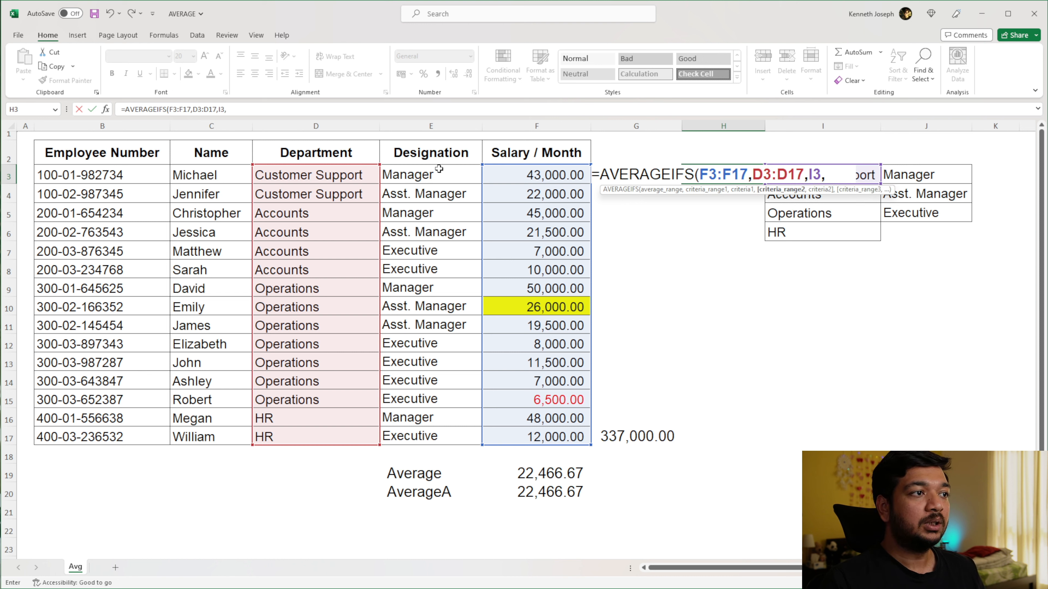
Step: Add designation range E3:E17 with criterion J3 to H3's AVERAGEIFS formula and complete it
left_click_drag(439, 168, 431, 434)
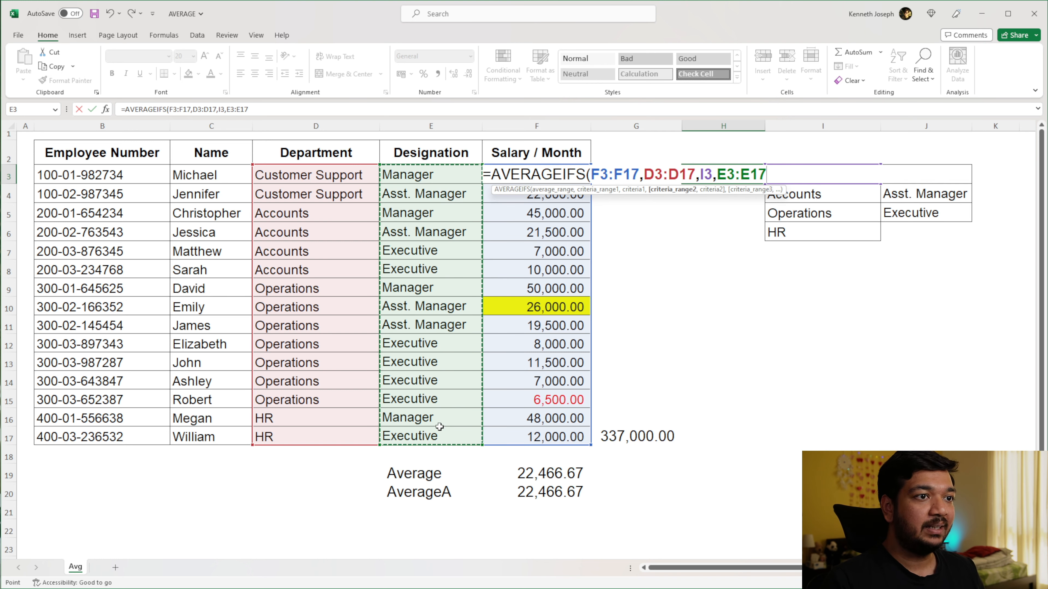
type(",")
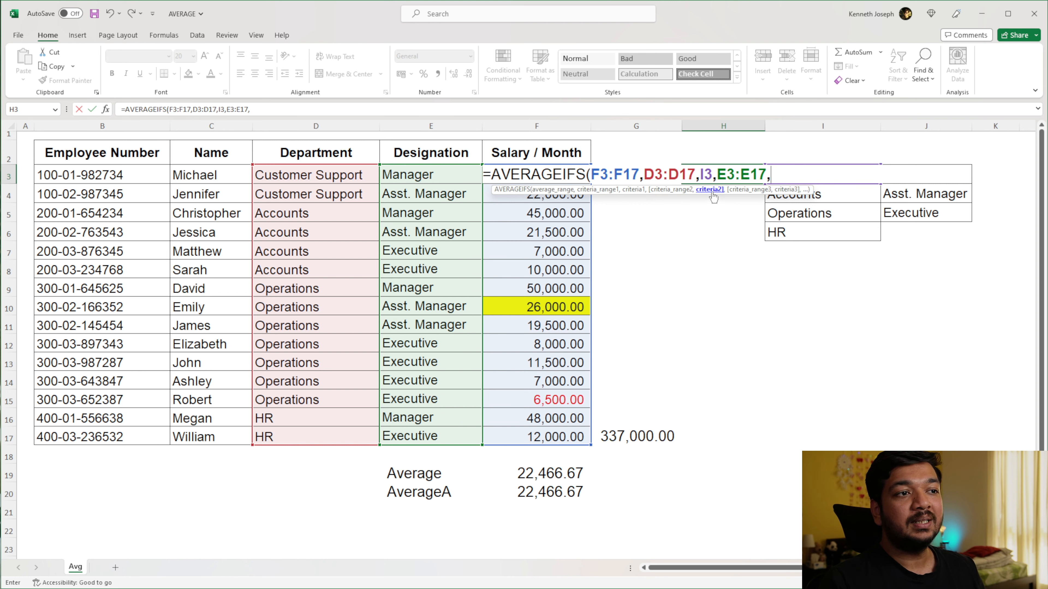
left_click(966, 173)
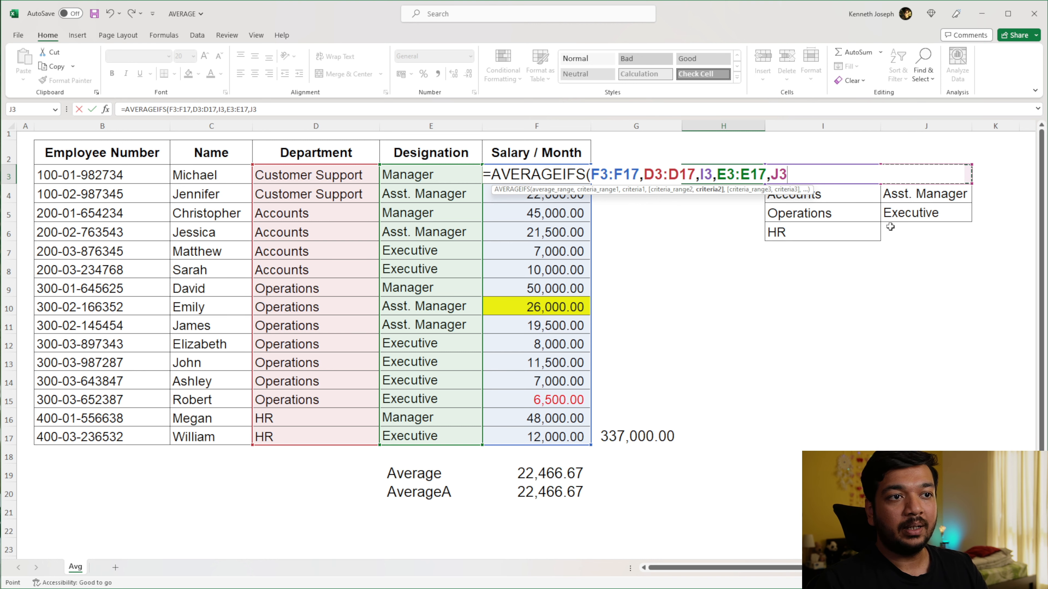
key("Return")
left_click(713, 174)
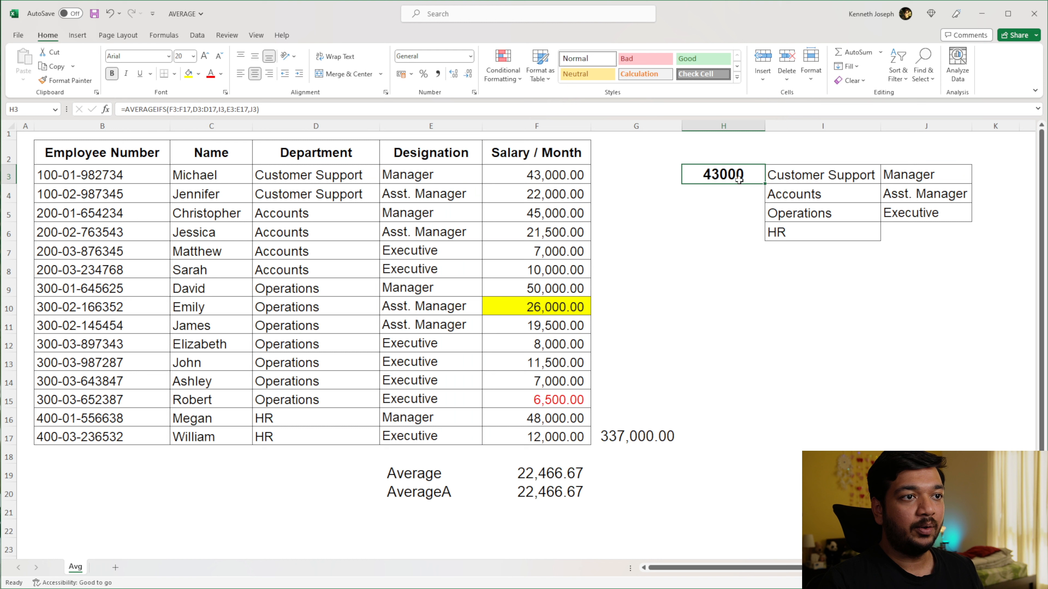
Step: Check H3's result against the criteria in I3:J3 and the Customer Support manager's salary in F3, and look at the Operations executives' rows
left_click(819, 174)
left_click(893, 174)
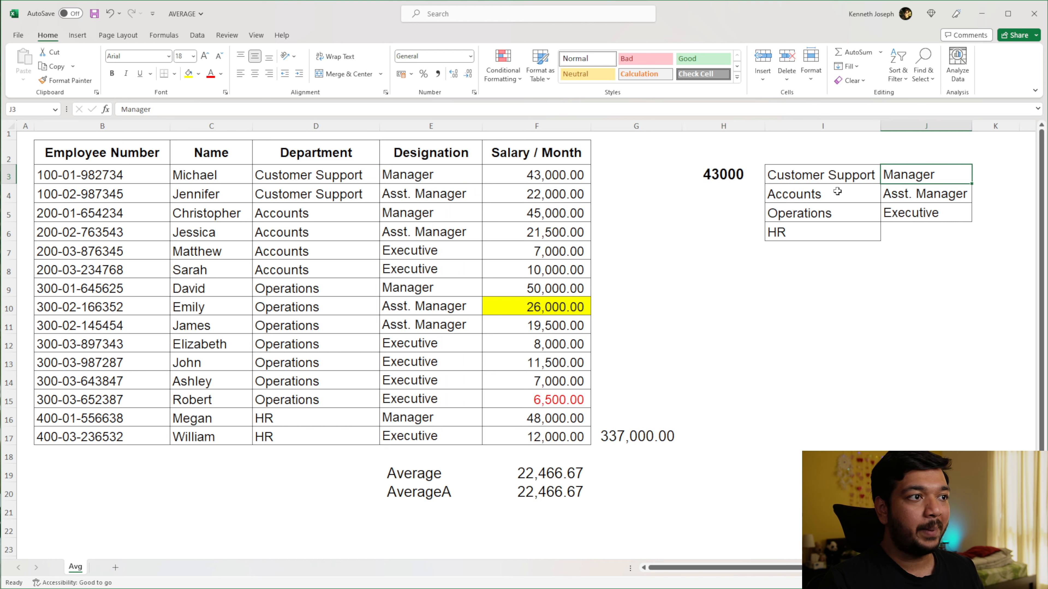
left_click(549, 175)
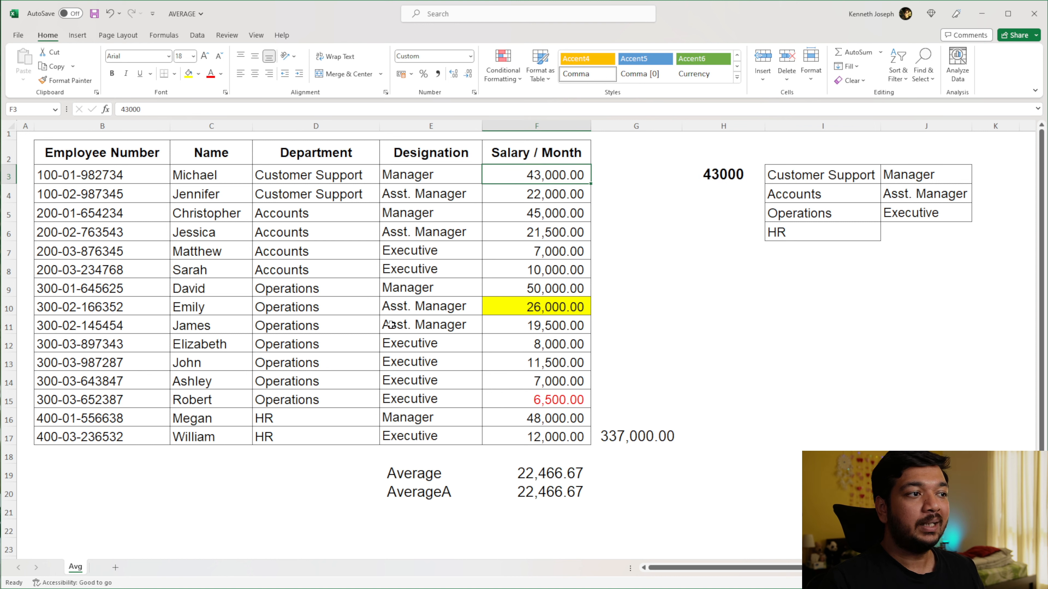
left_click(320, 344)
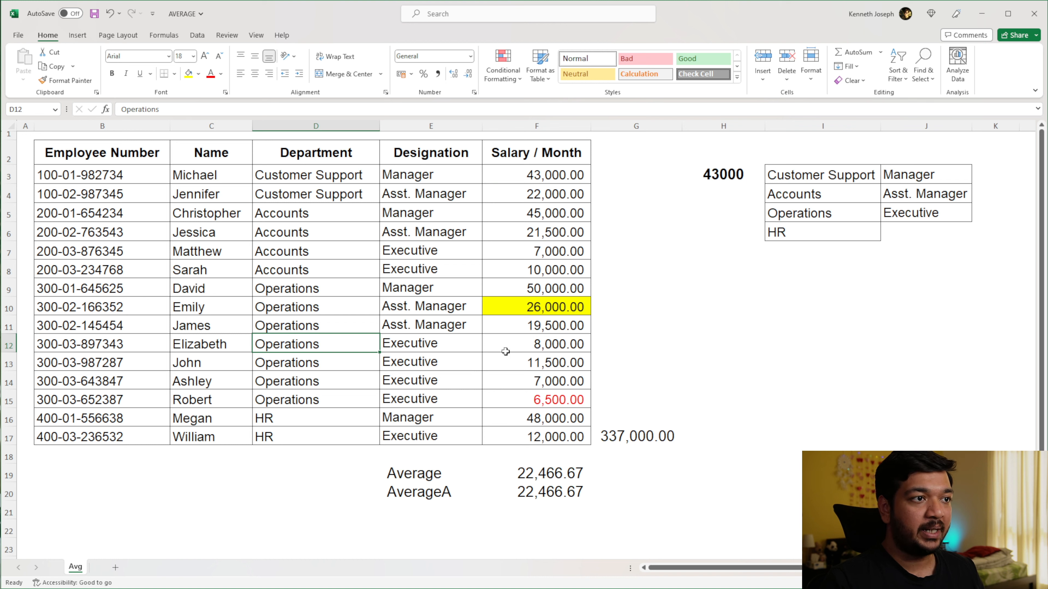
Step: Start an AVERAGEIFS formula in H5 with F3:F17 as the average range
left_click(720, 221)
type("=aver")
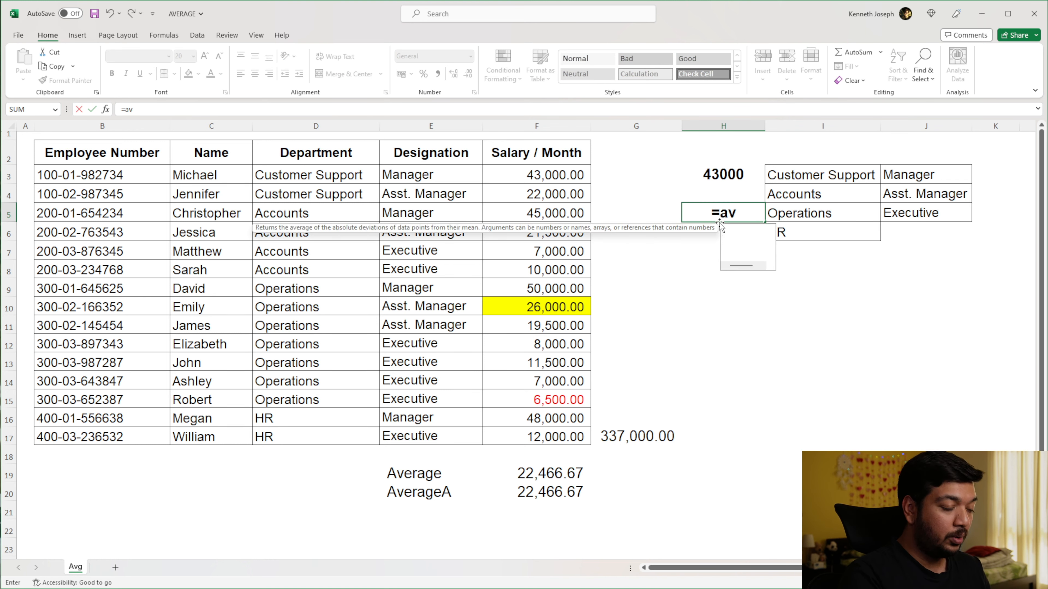
key("Down")
key("Down")
key("Down")
key("Tab")
key("Left")
key("Left")
key("Up")
key("Up")
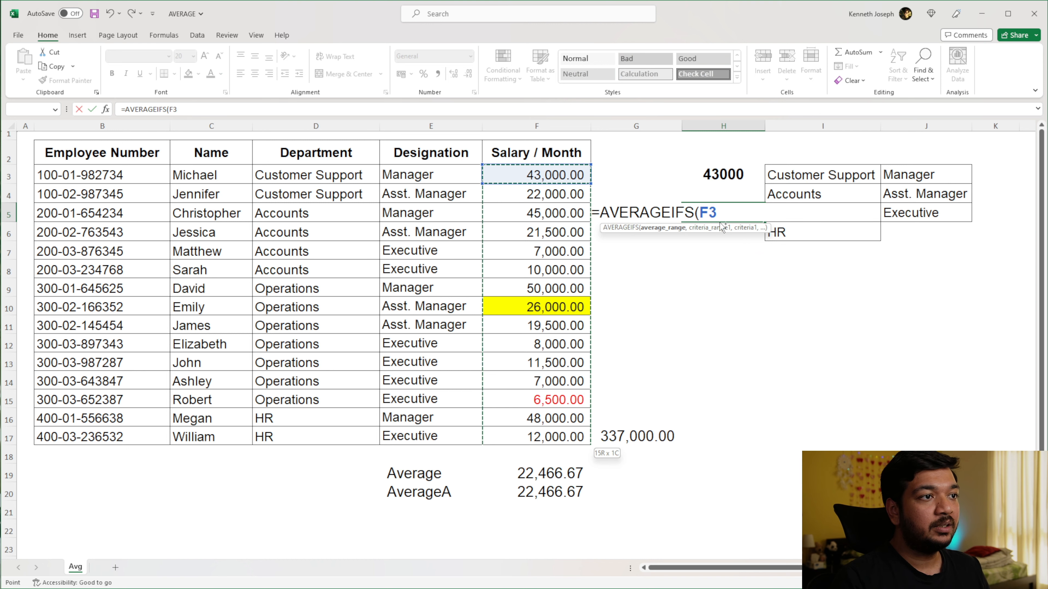
key("ctrl+shift+Down")
type(",")
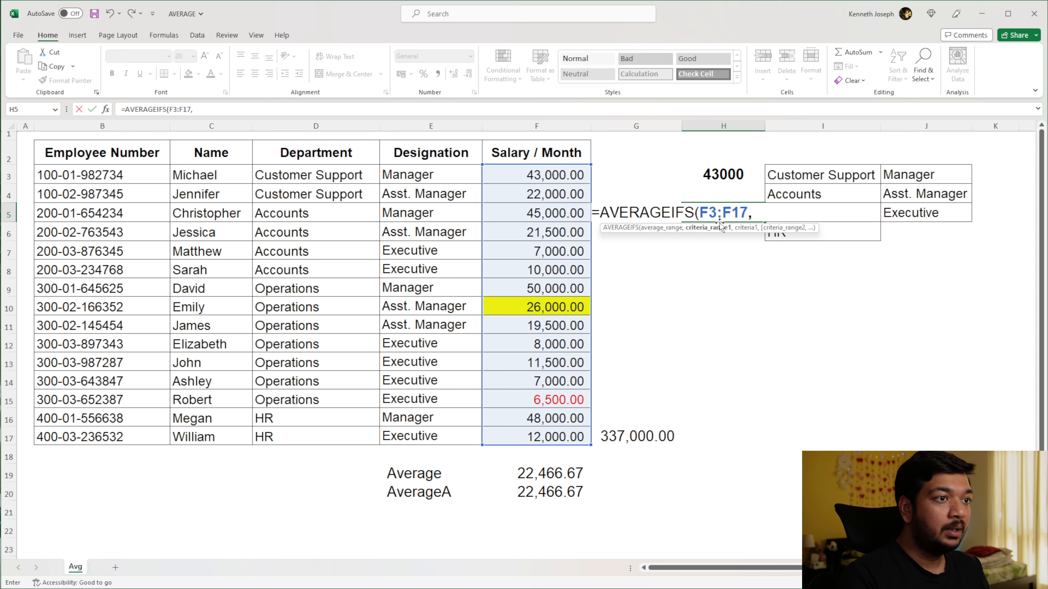
Step: Add department range D3:D17 with criterion I5 to the AVERAGEIFS formula in H5
key("Left")
key("Left")
key("Left")
key("Left")
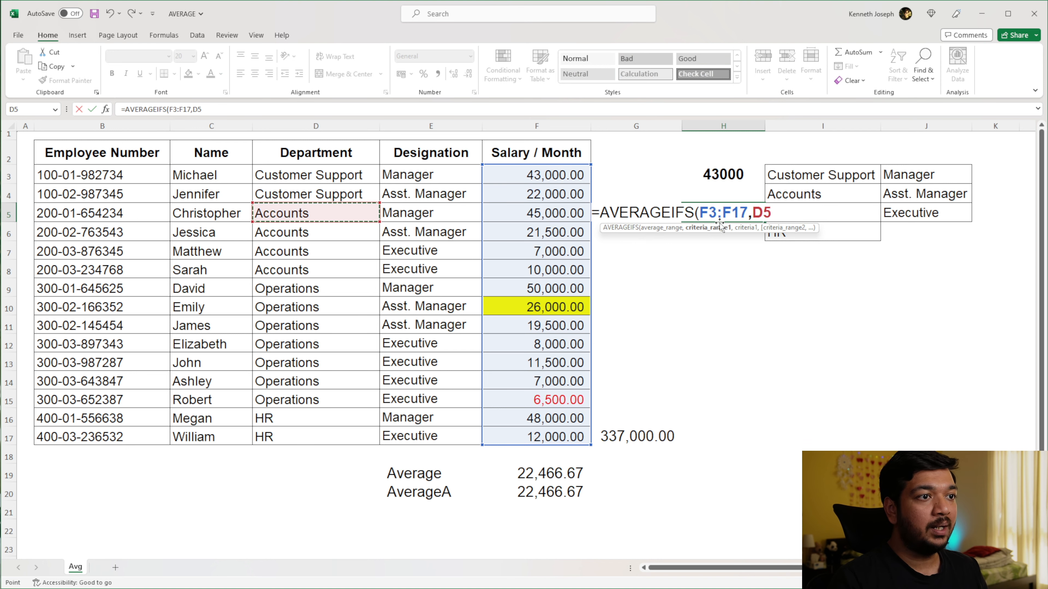
key("Up")
key("Up")
key("ctrl+shift+Down")
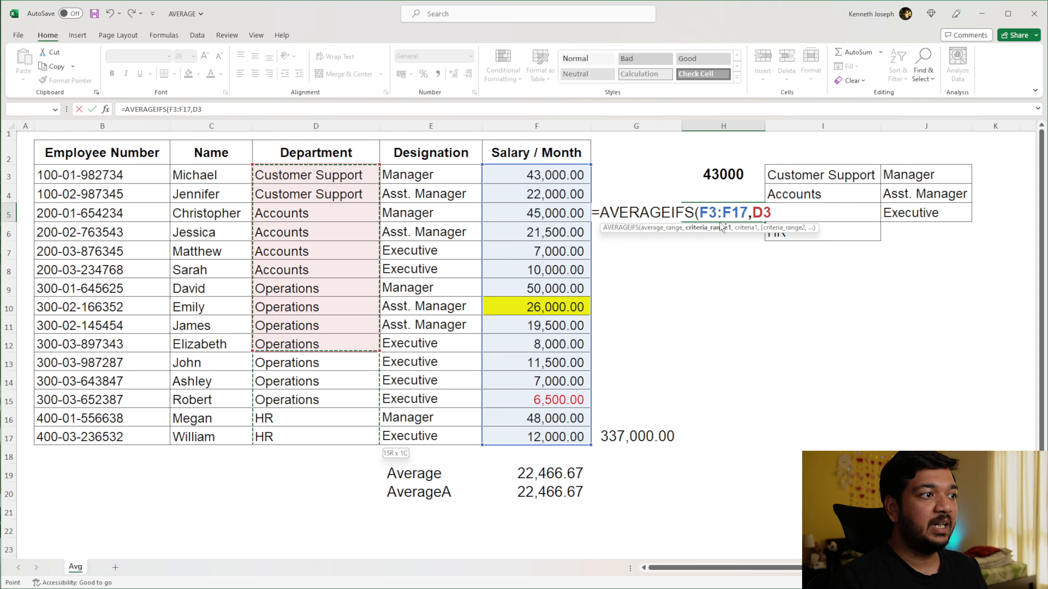
type(",")
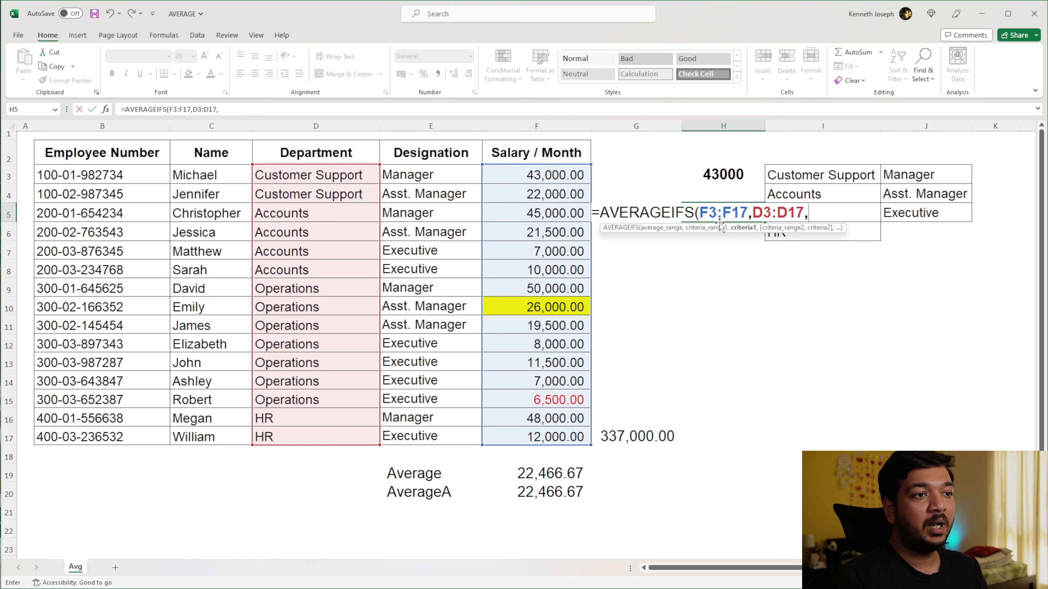
key("Right")
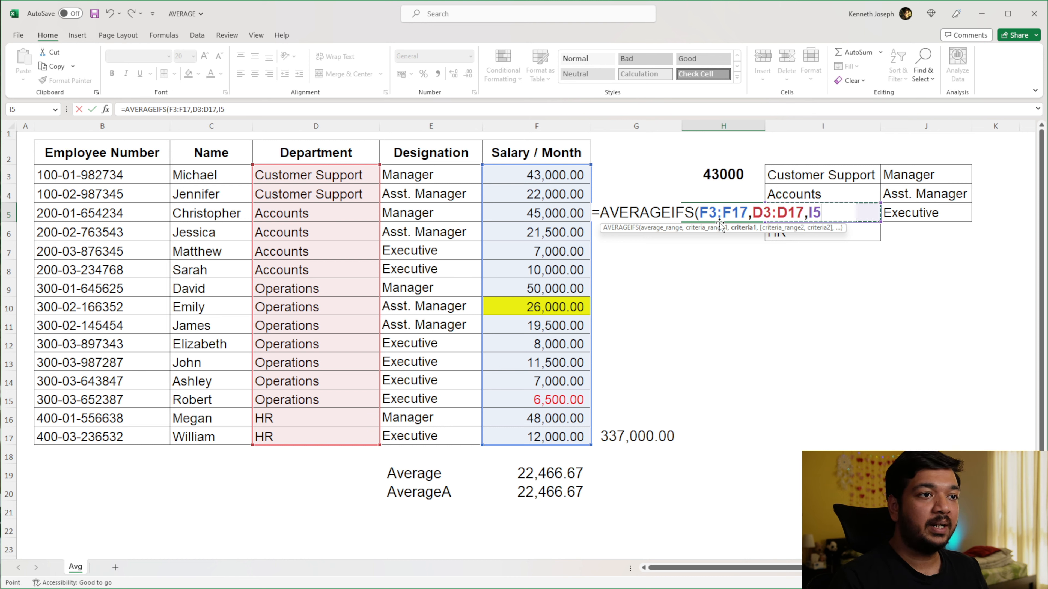
type(",")
Step: Add designation range E3:E17 with criterion J5 to H5's AVERAGEIFS formula and complete it
key("Left")
key("Left")
key("Up")
key("Left")
key("Up")
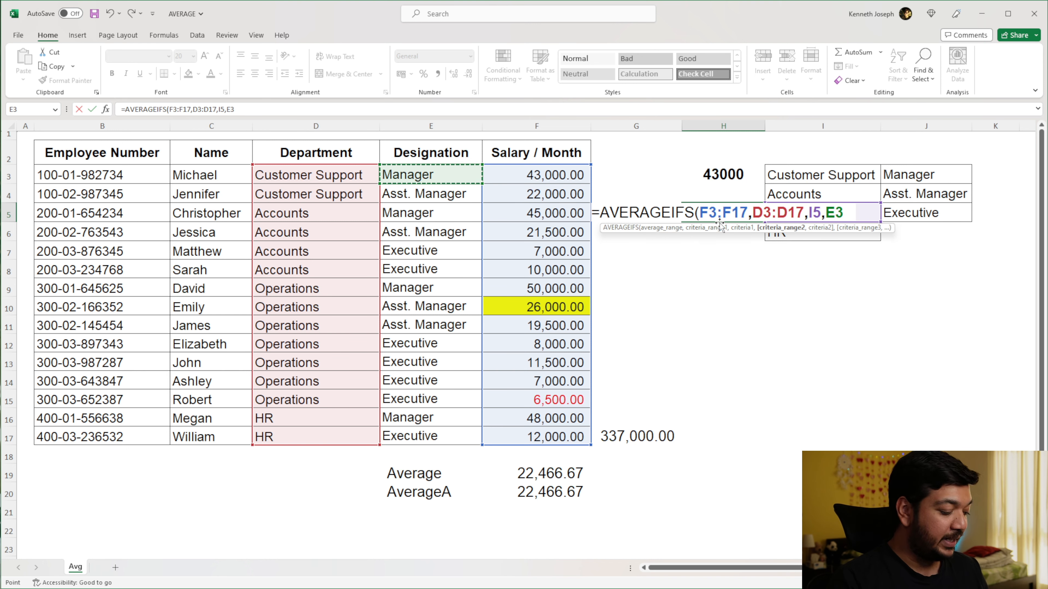
key("ctrl+shift+Down")
type(",")
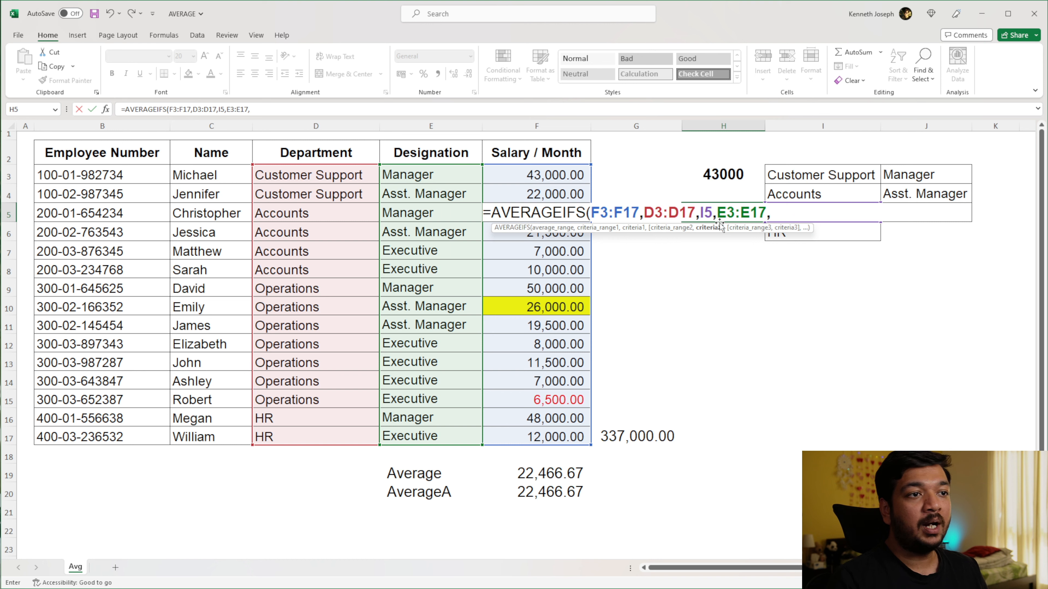
key("Right")
key("Right")
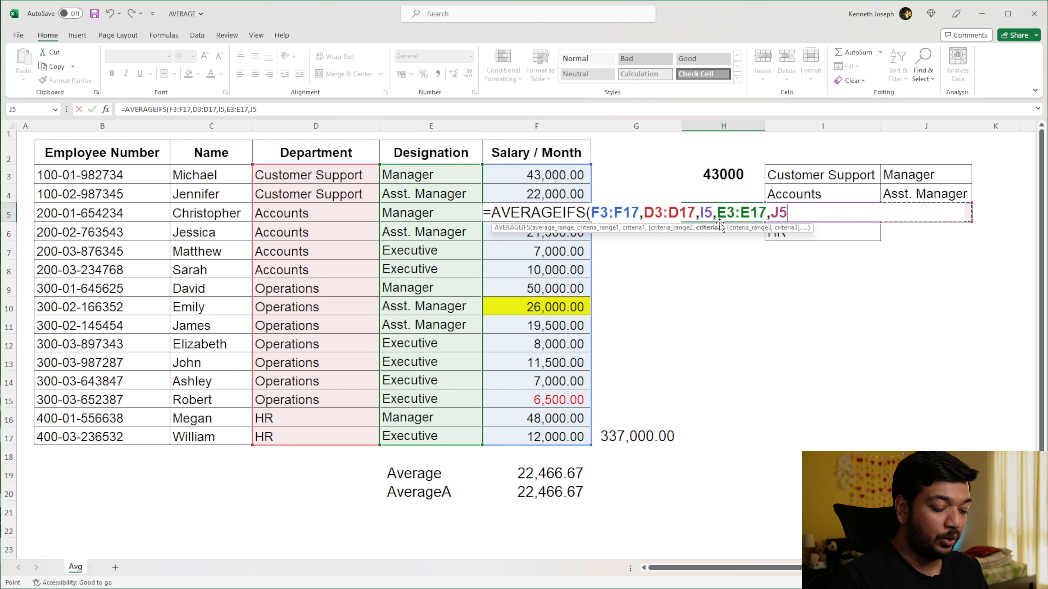
type(")")
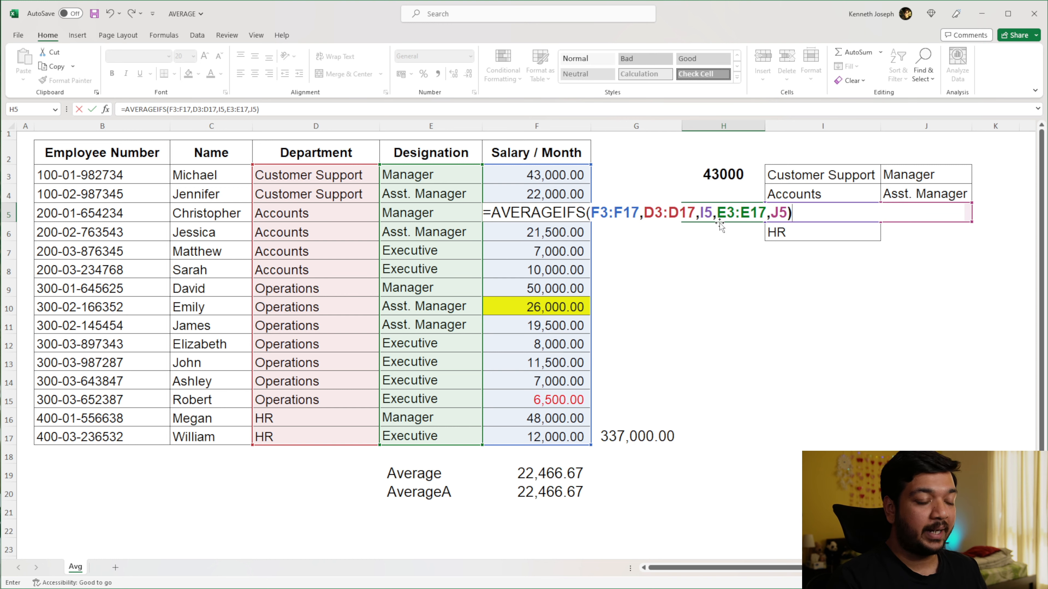
key("Return")
left_click(719, 222)
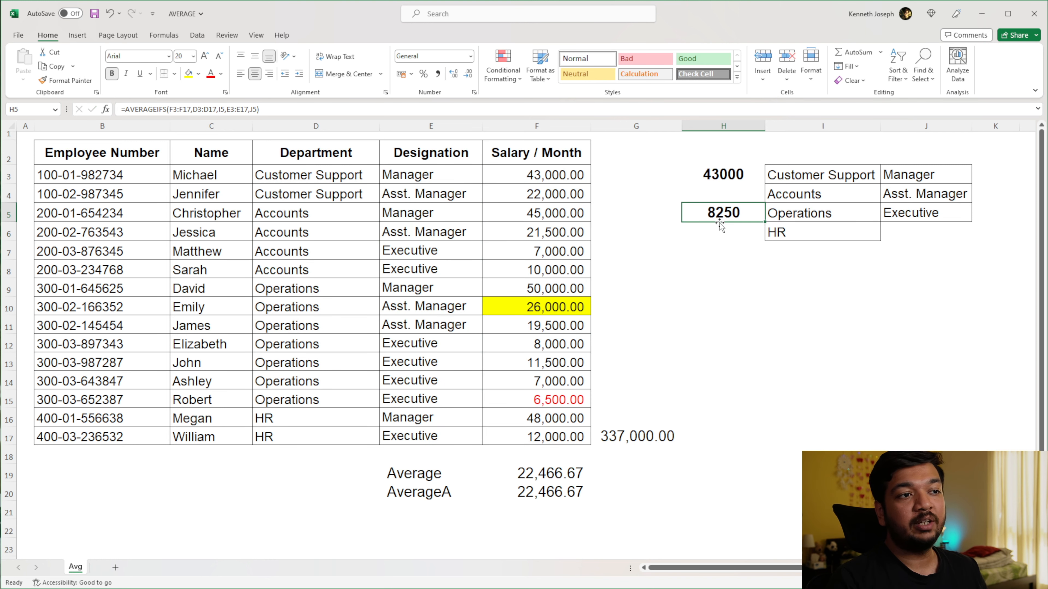
Step: Calculate the Operations executives' average manually in G12 with =SUM(F12:F15)/4
left_click(655, 337)
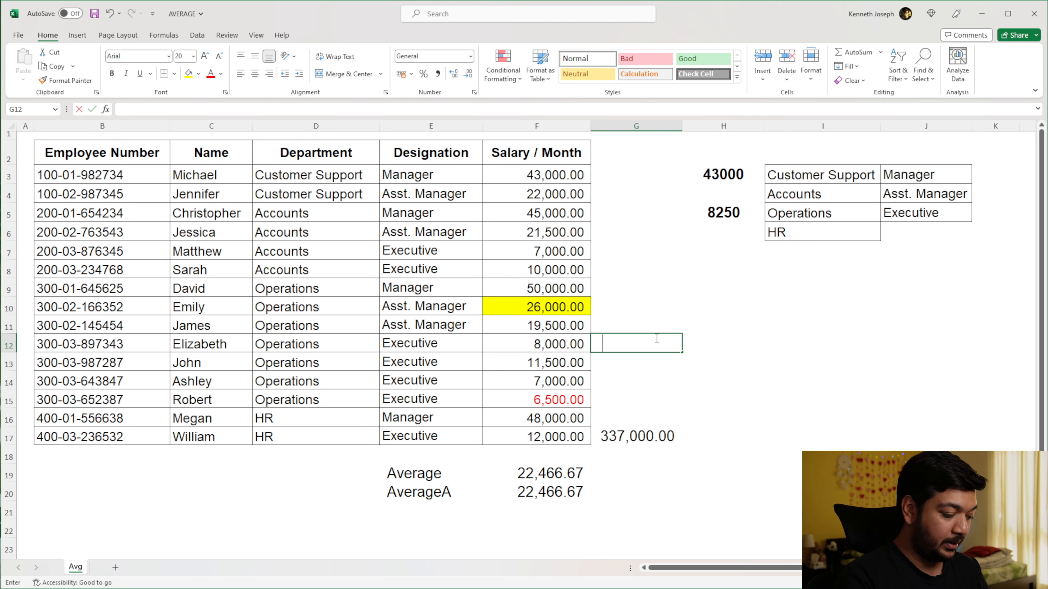
type("=sum")
key("Tab")
key("Left")
key("Left")
key("Left")
key("Right")
key("Right")
key("shift+Down")
key("shift+Down")
key("shift+Down")
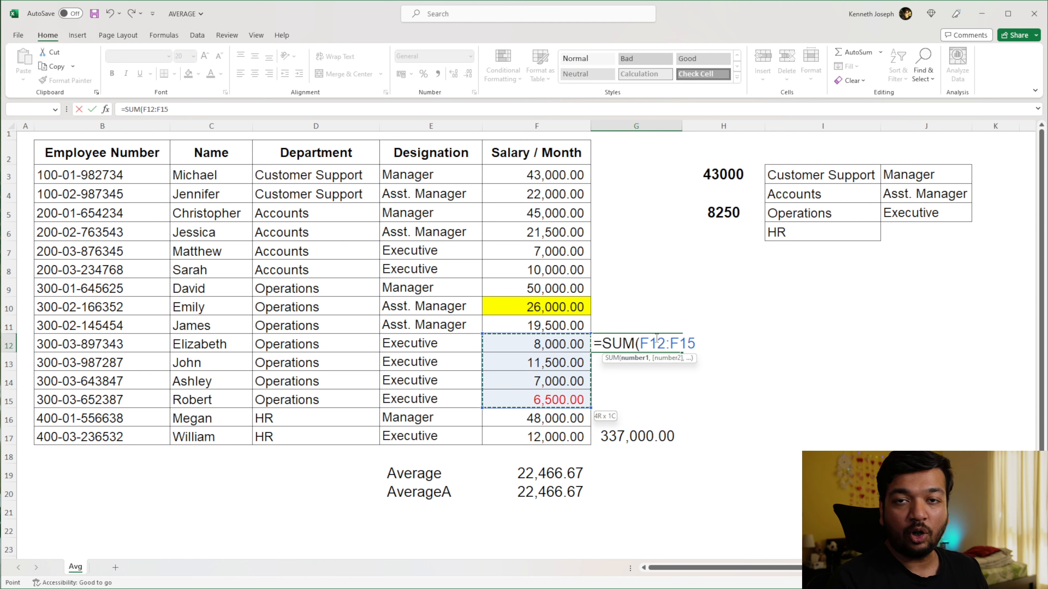
type(")")
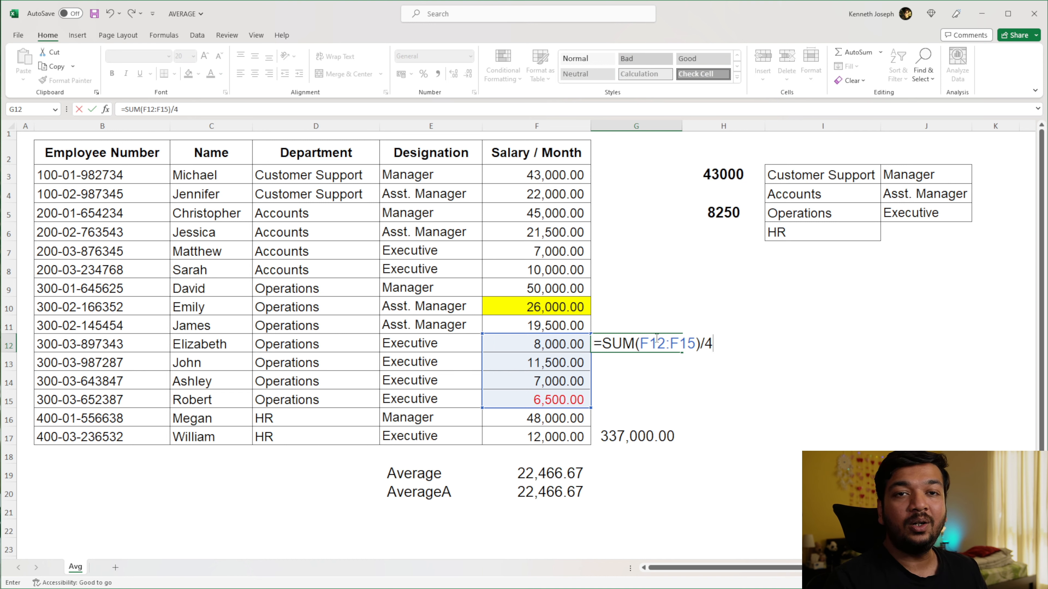
type("/4")
key("Return")
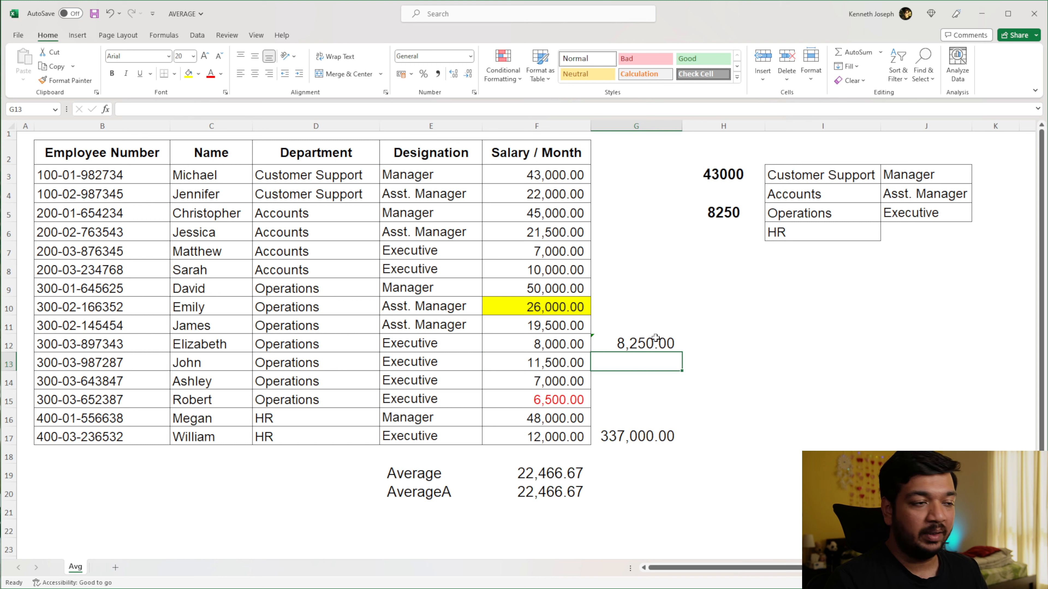
Step: Begin a formula in H9 with =d and look through the suggested functions starting with D, including the database functions
left_click(723, 288)
type("=d")
key("Down")
key("Down")
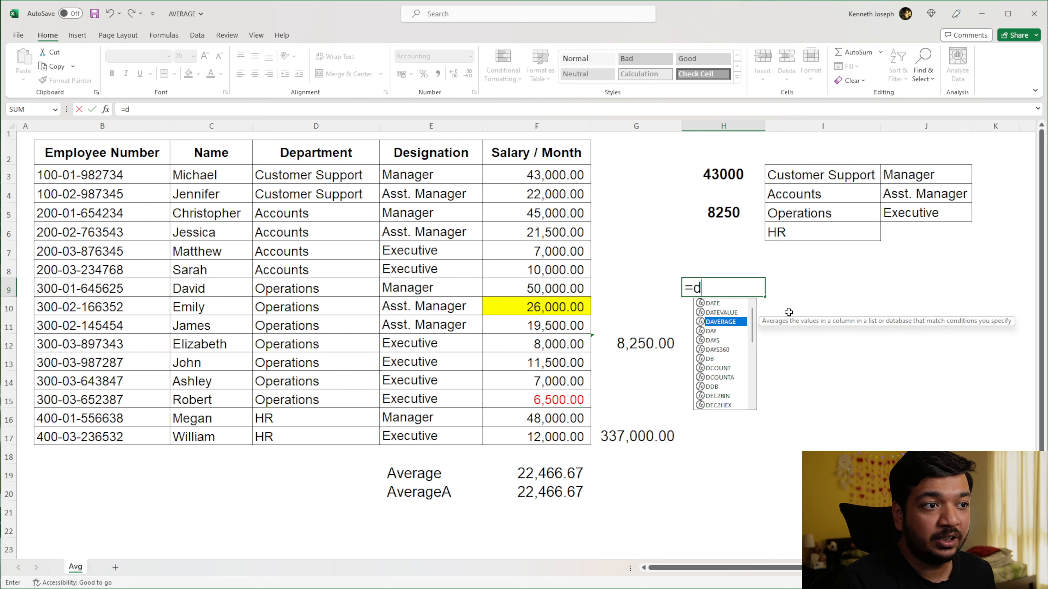
key("Down")
key("Down")
key("Down")
key("Down")
key("Down")
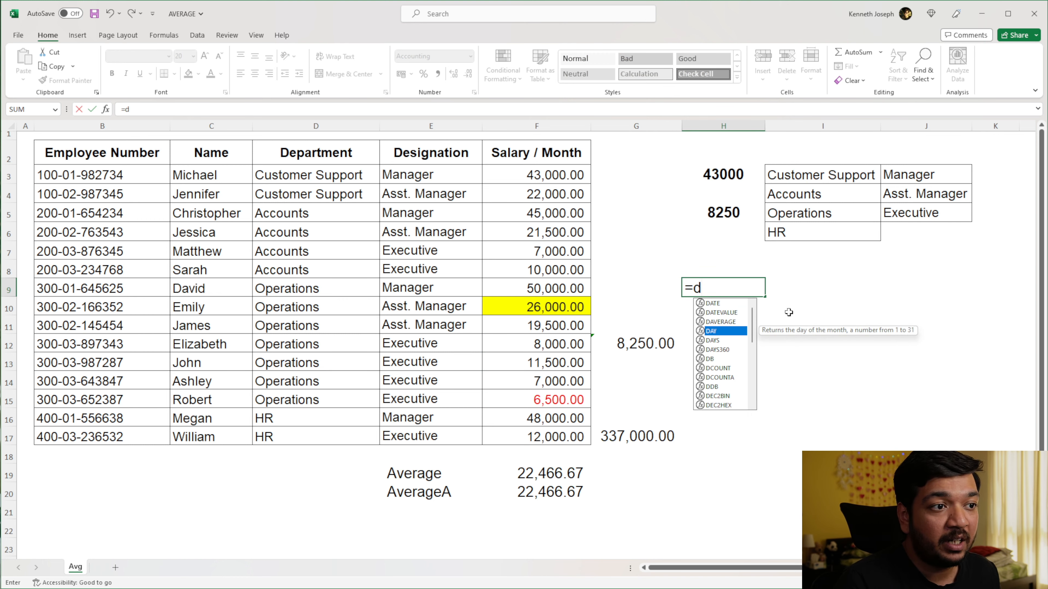
key("Down")
key("Down")
key("Down")
key("Down")
key("Down")
key("Down")
key("Down")
key("Down")
key("Down")
key("Down")
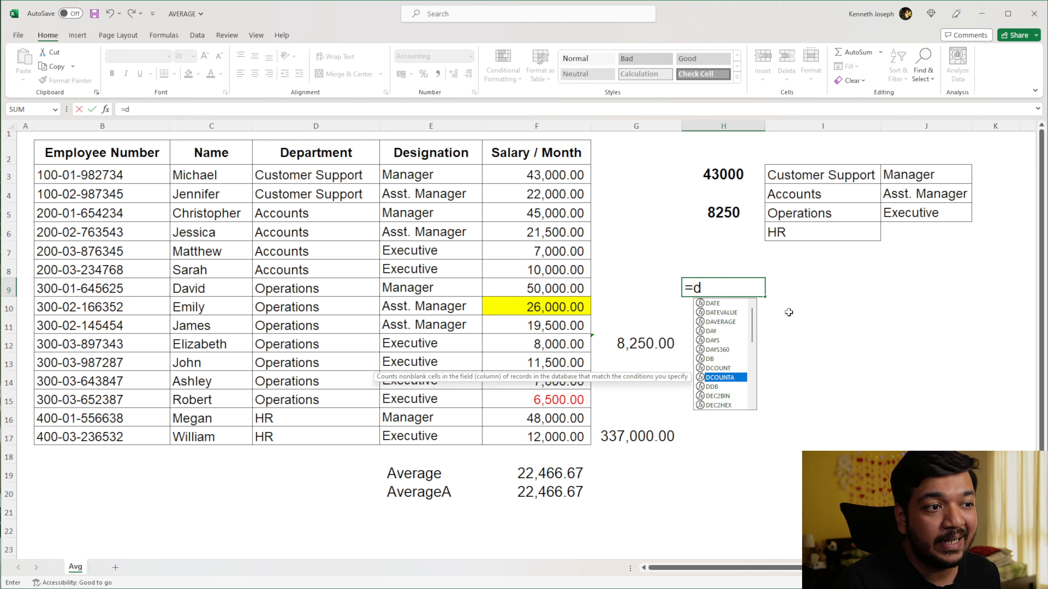
key("Down")
key("Down")
key("Down")
key("Down")
key("Down")
key("Down")
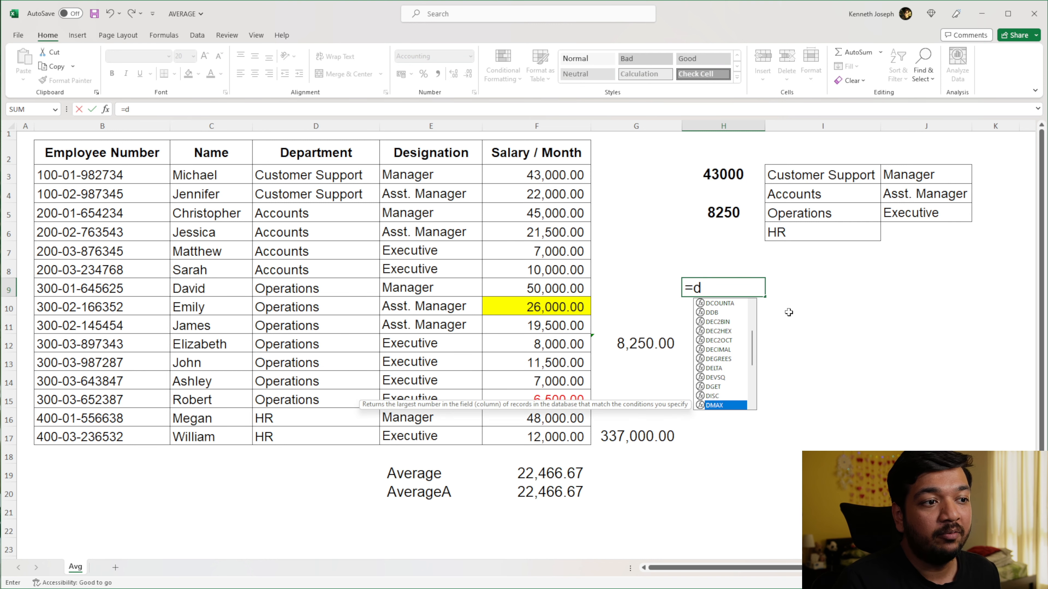
key("Down")
key("Down")
key("Down")
key("Down")
key("Down")
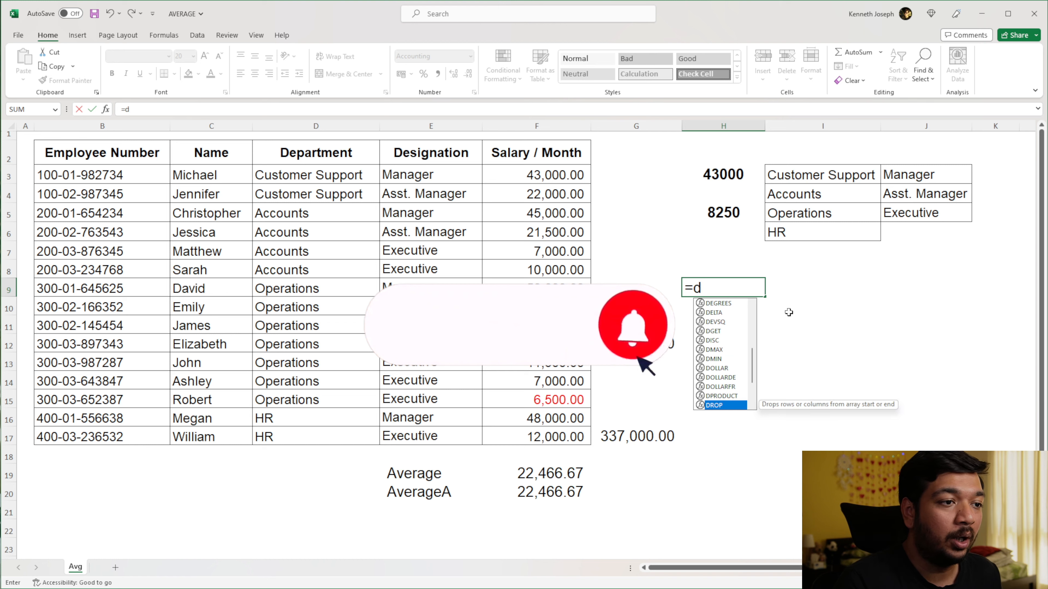